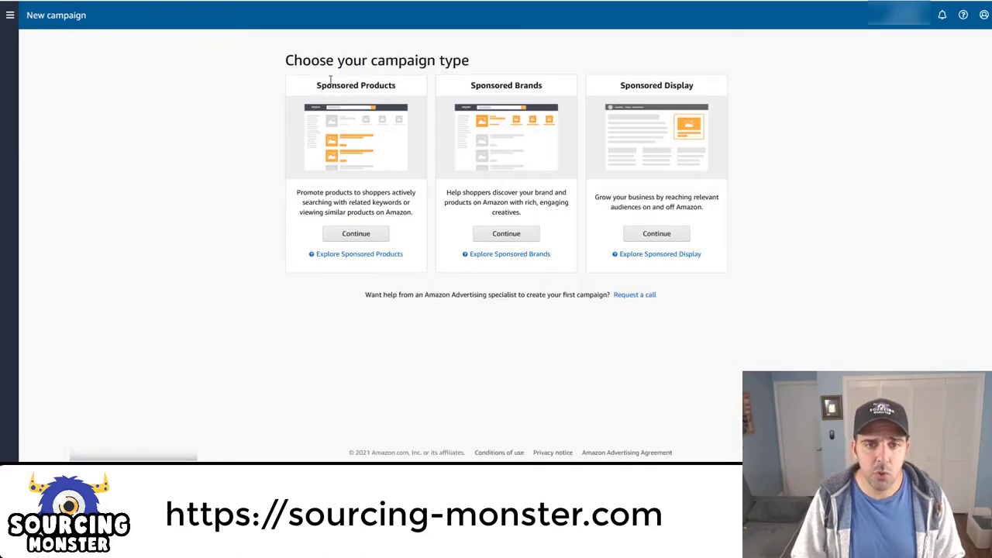
Step: Start a Sponsored Products campaign and set its daily budget to $20
click(361, 236)
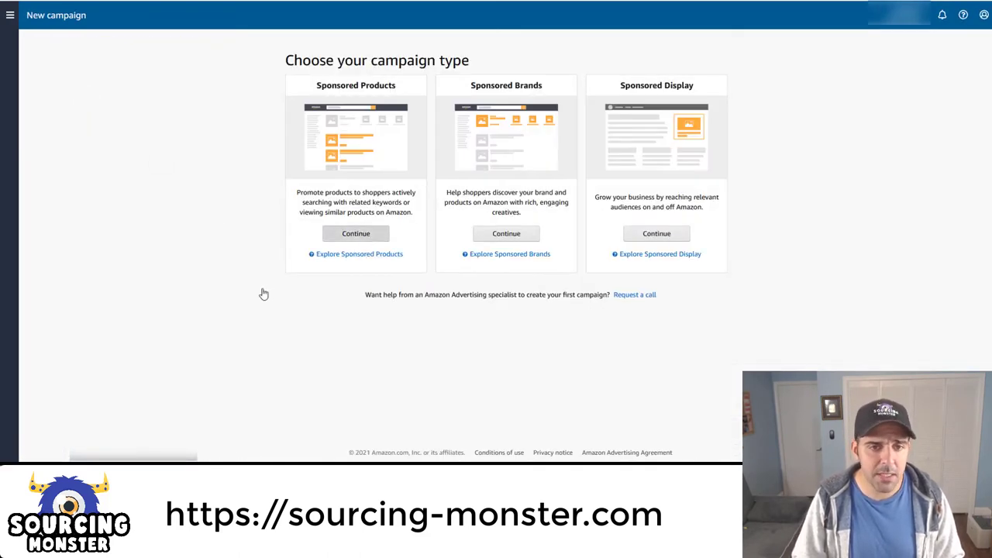
click(295, 250)
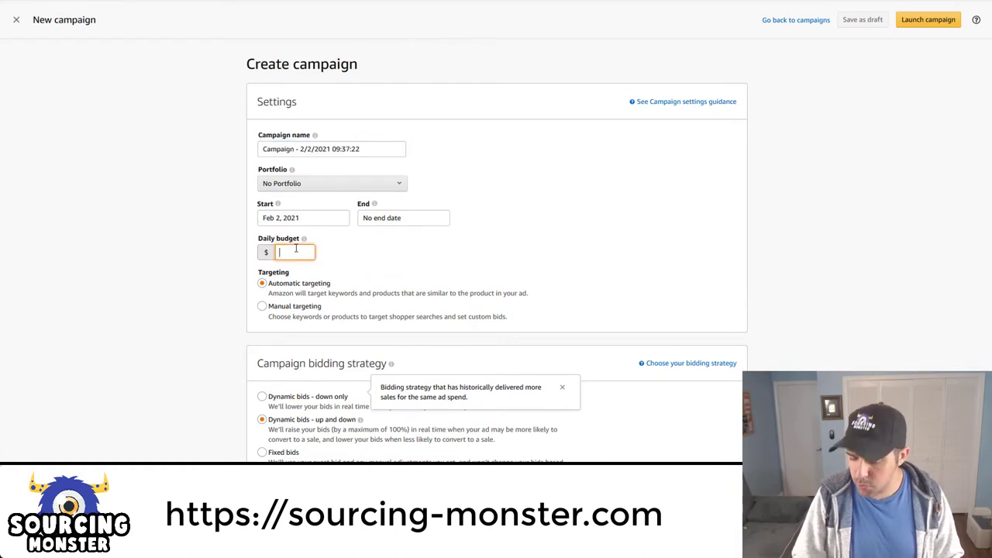
text(1)
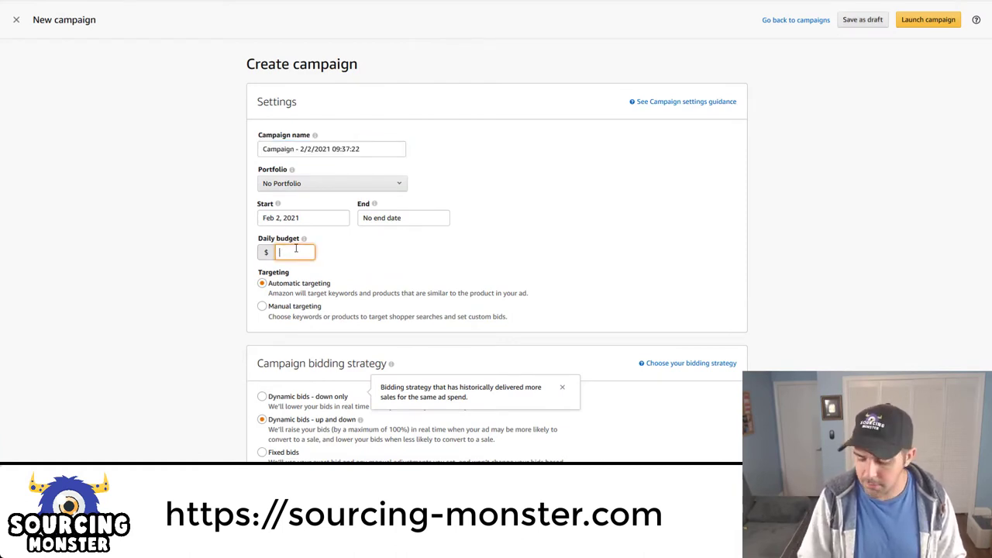
text(20)
click(208, 256)
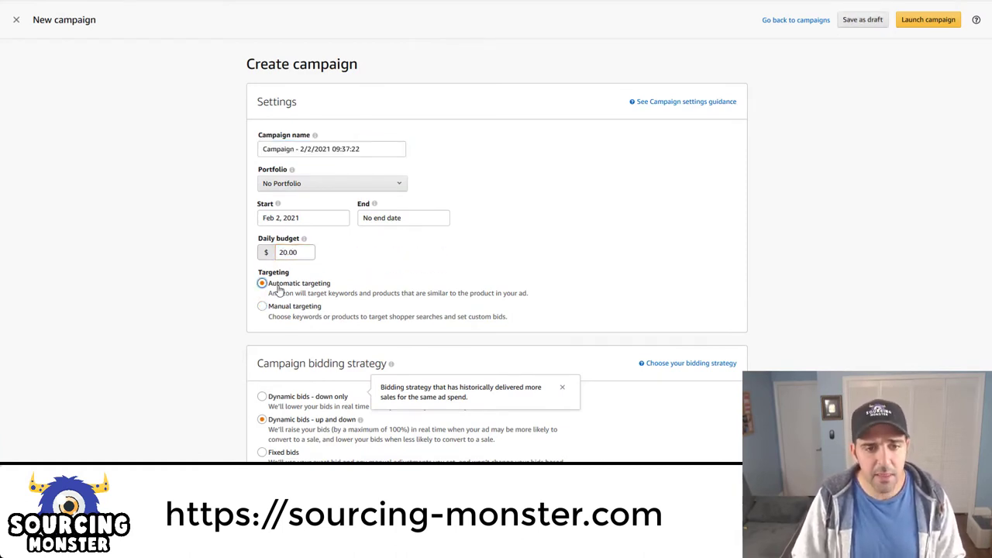
Step: Set the campaign bidding strategy to Dynamic bids - down only
scroll(226, 286, down, 2)
scroll(227, 288, down, 1)
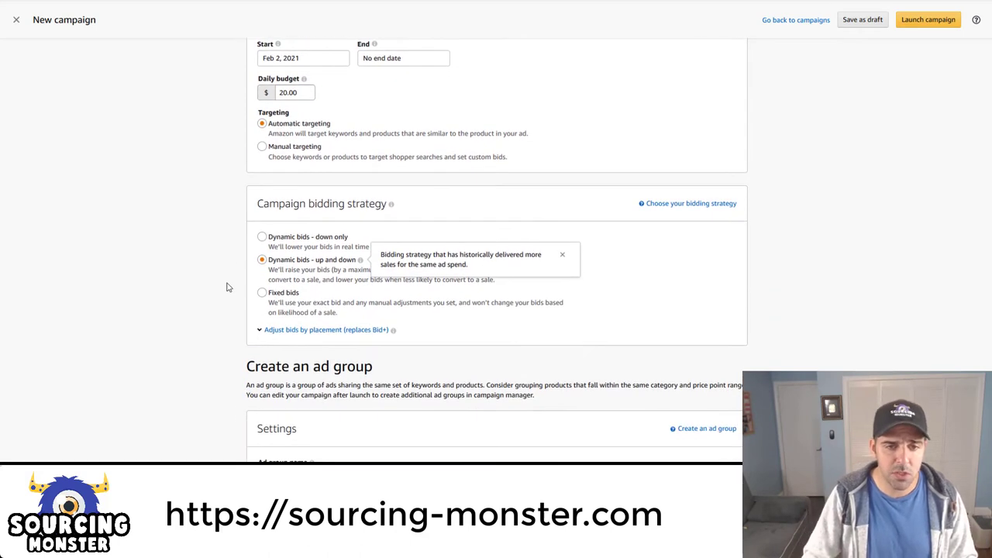
click(261, 237)
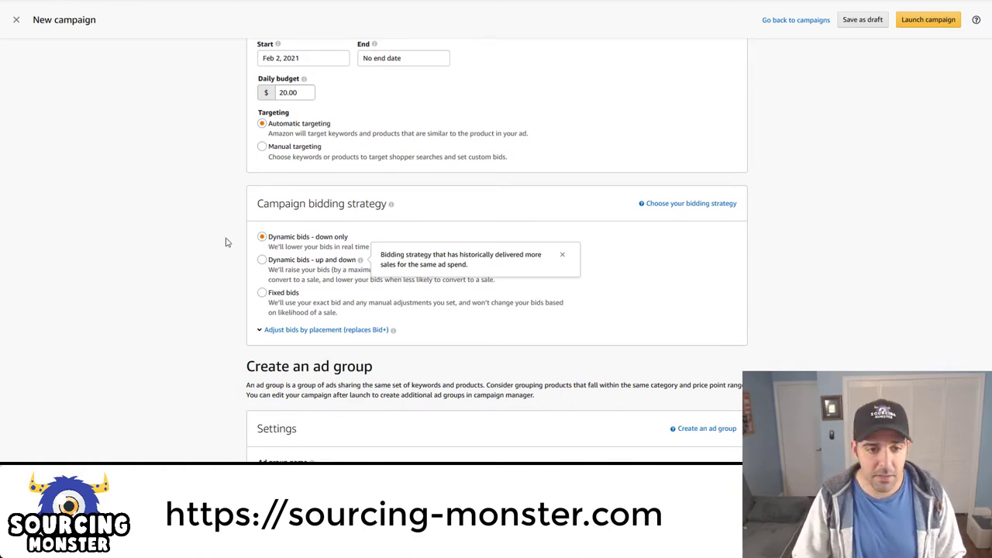
scroll(422, 235, down, 2)
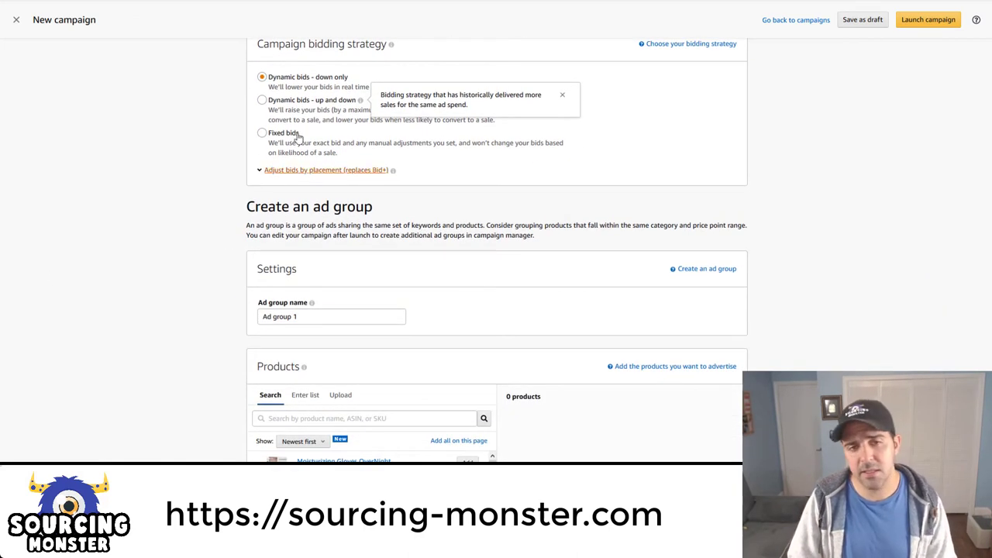
scroll(336, 95, up, 1)
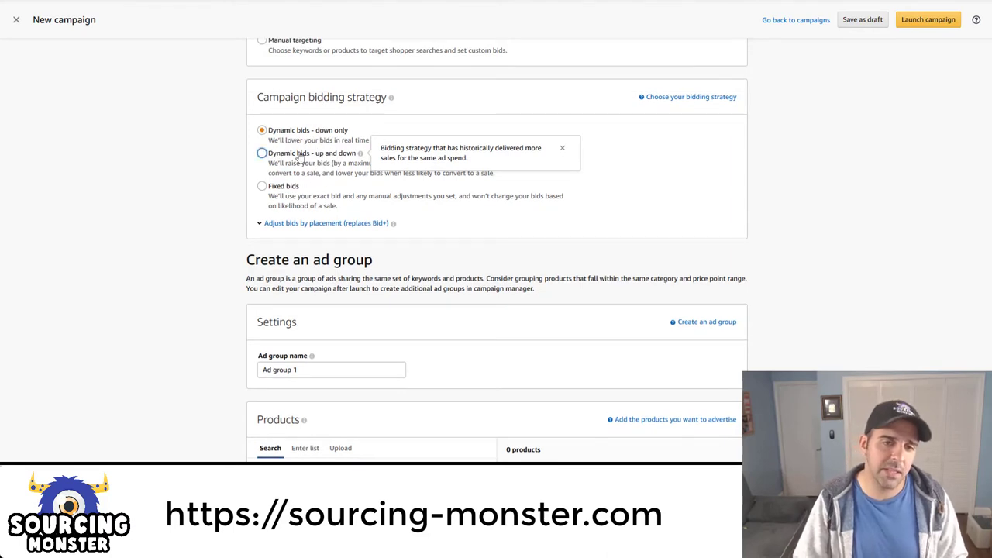
click(263, 130)
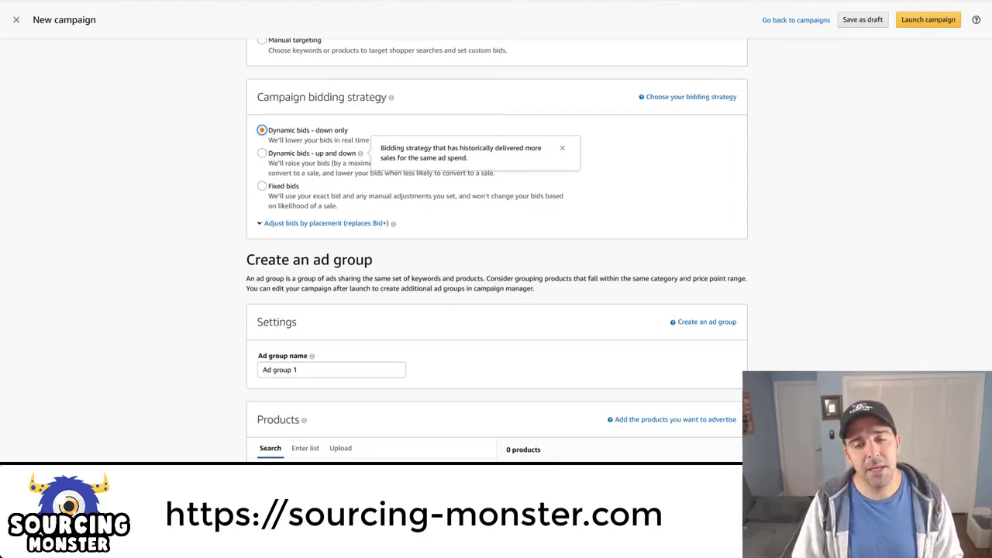
Step: Add the first listed product to the ad group as the product to advertise
scroll(266, 343, down, 1)
double_click(308, 313)
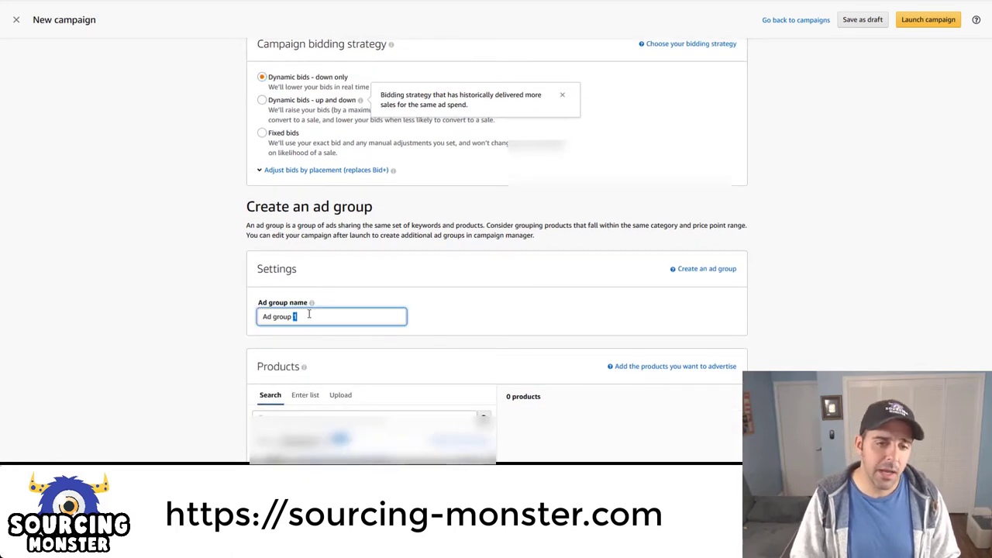
scroll(217, 307, down, 4)
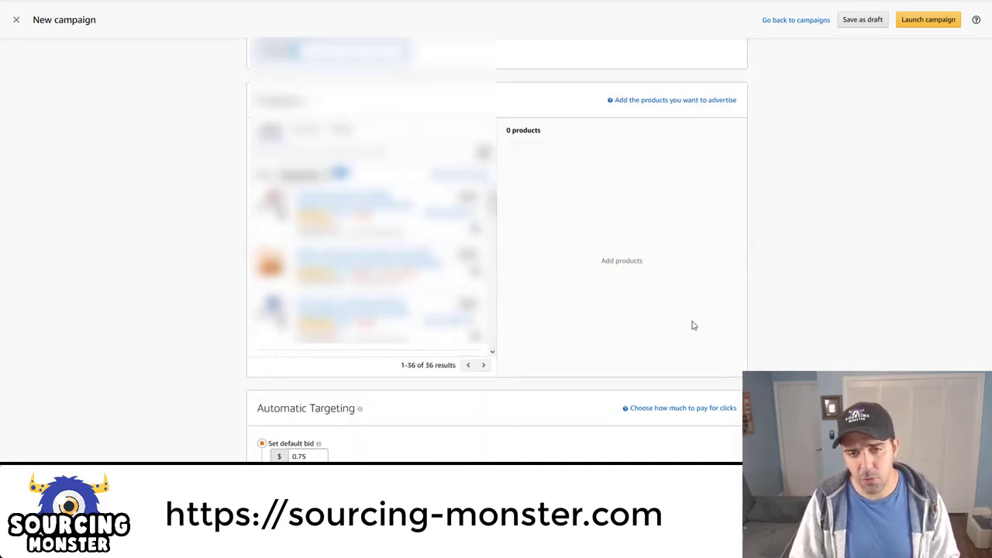
click(468, 198)
Step: Switch automatic targeting to bids by targeting group and set the Close match bid to $0.40
scroll(540, 229, down, 4)
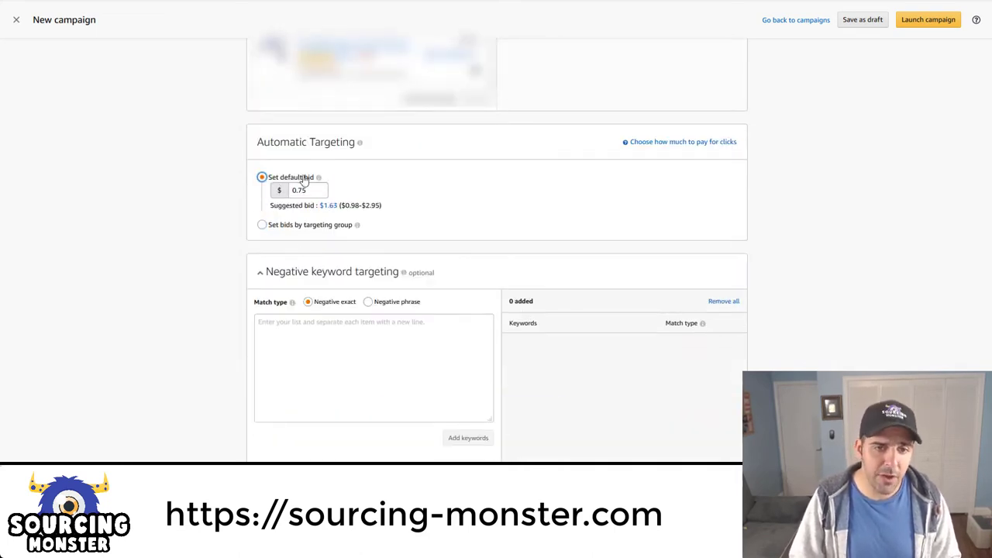
click(262, 226)
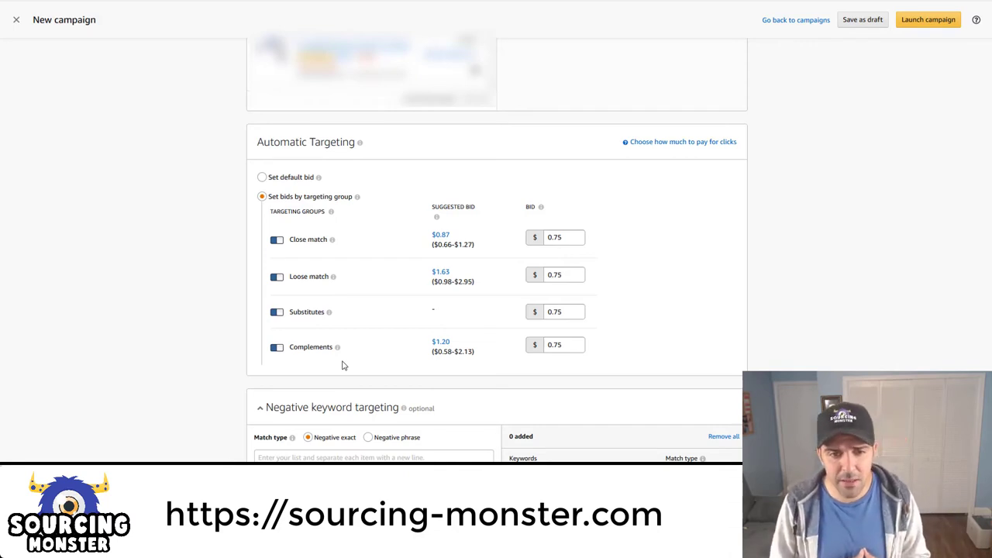
click(581, 241)
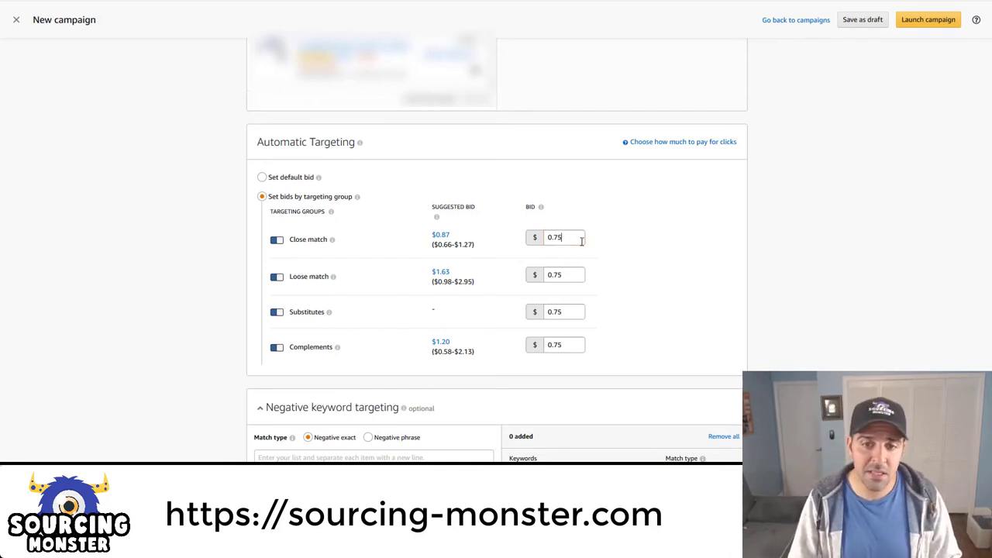
key(shift+Left)
key(shift+Left)
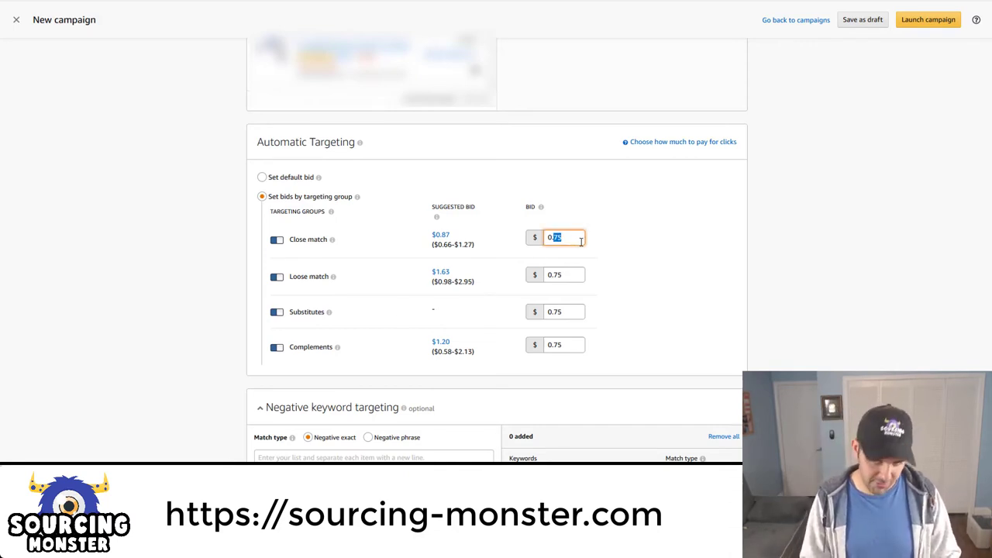
text(4)
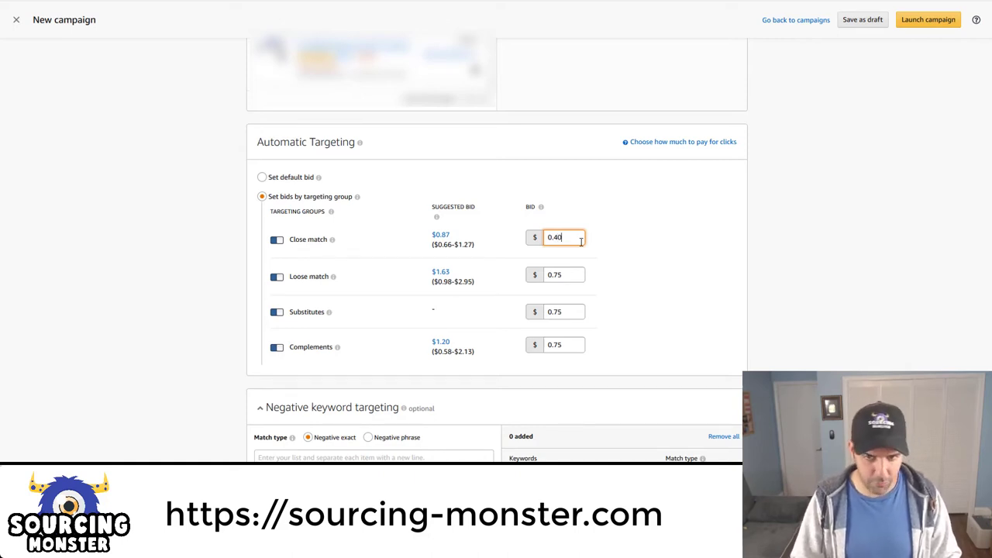
text(0)
Step: Set the Loose match targeting group's bid to $0.25
click(580, 277)
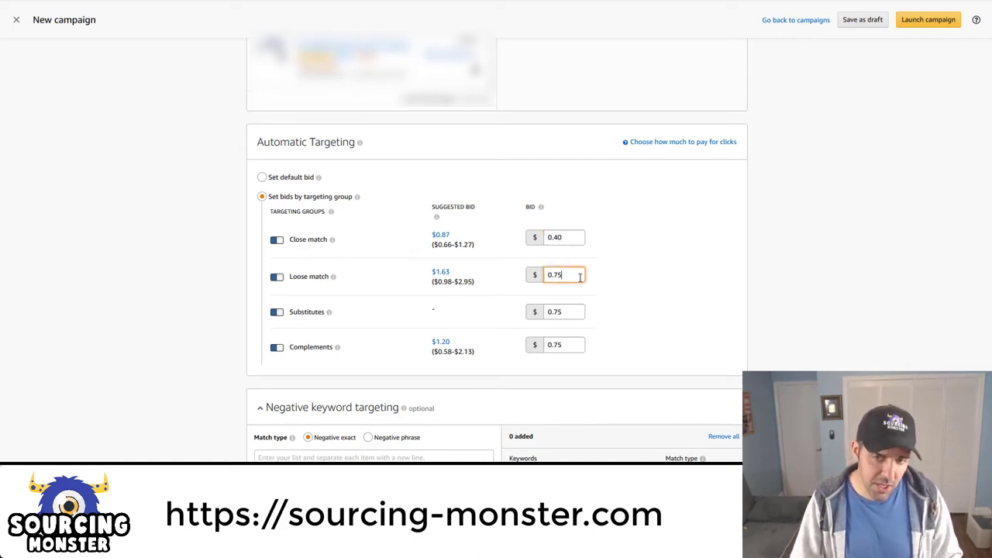
key(shift+Left)
key(shift+Left)
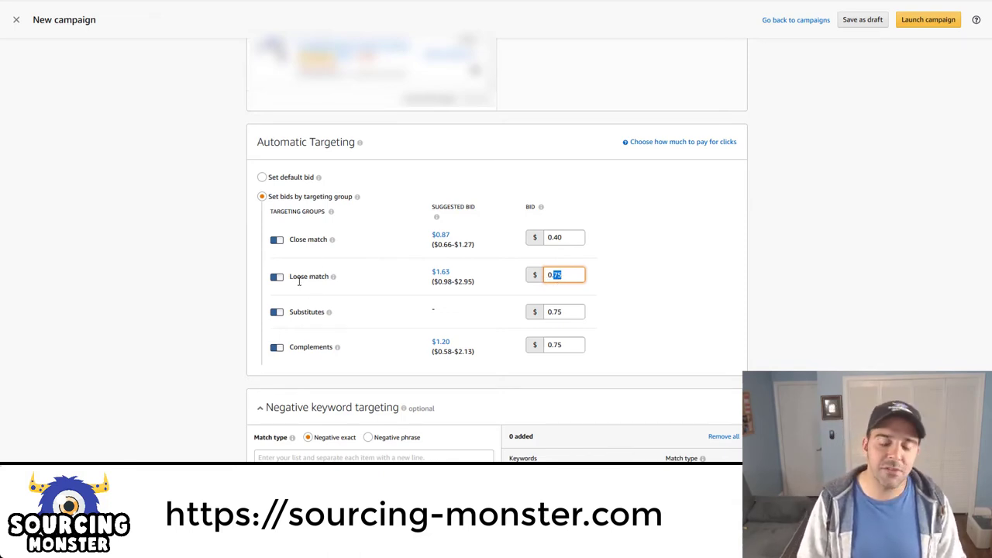
text(3)
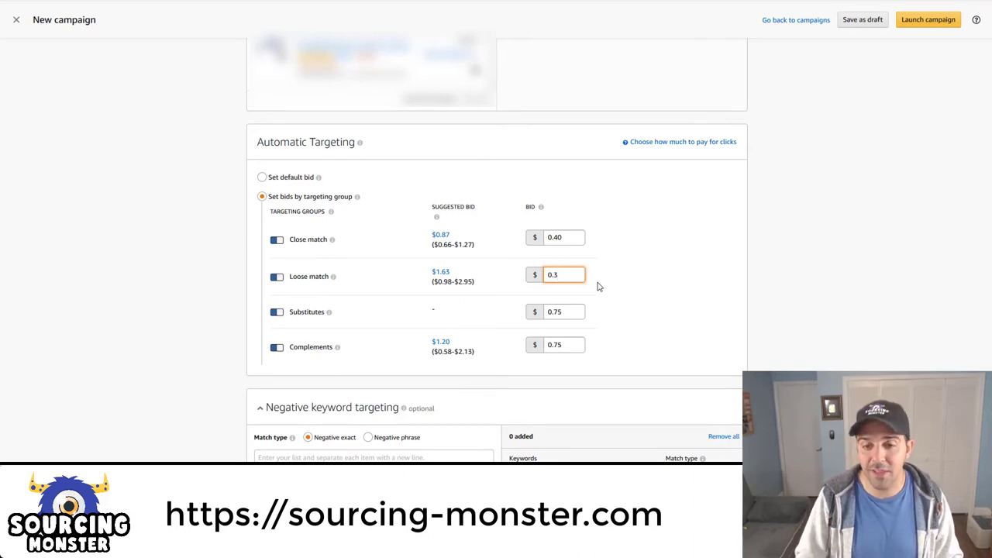
key(BackSpace)
text(25)
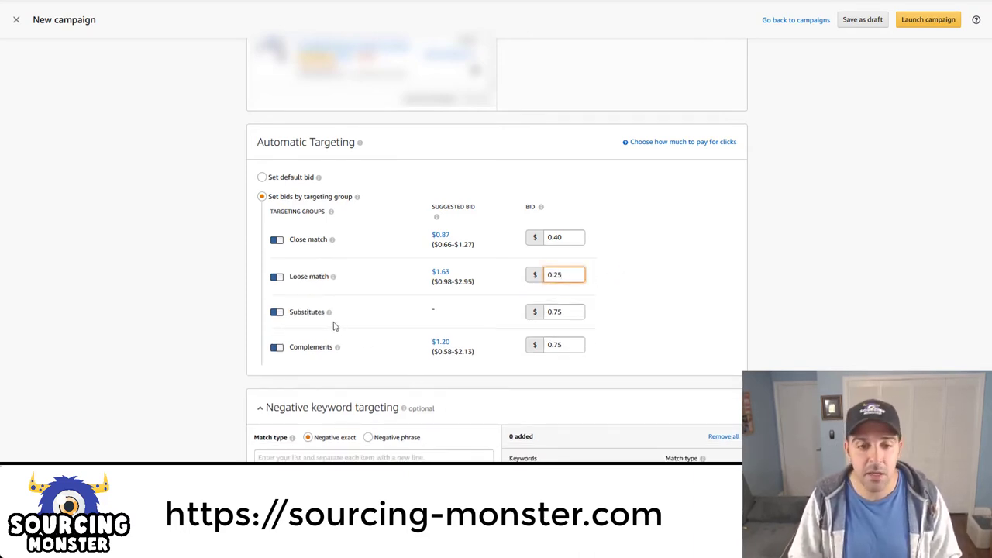
Step: Set the Substitutes targeting group's bid to $0.35
double_click(560, 313)
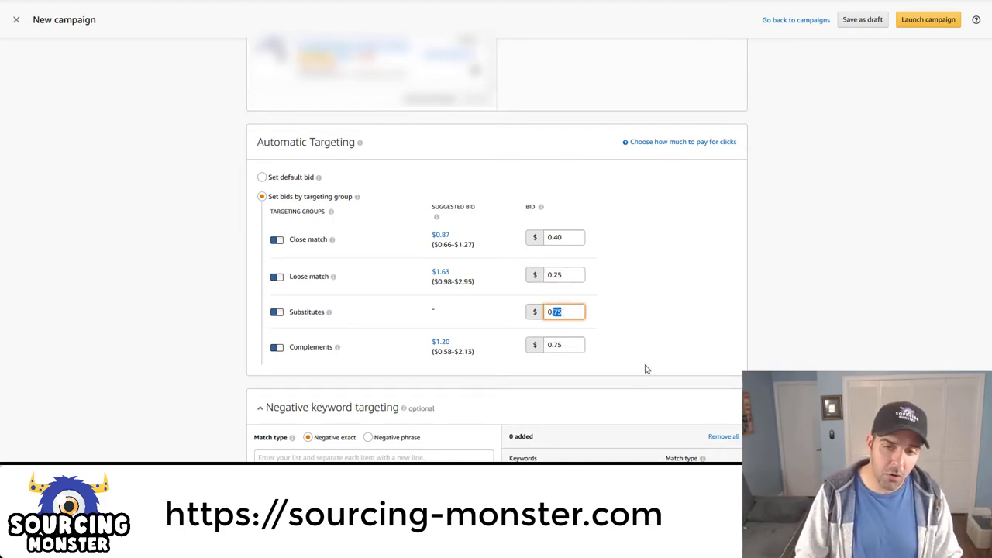
text(40)
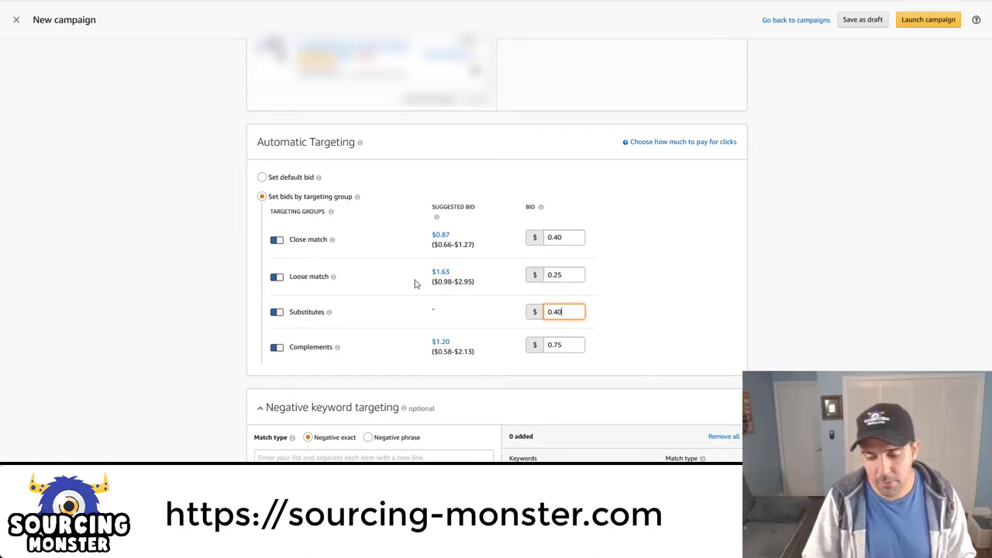
text(35)
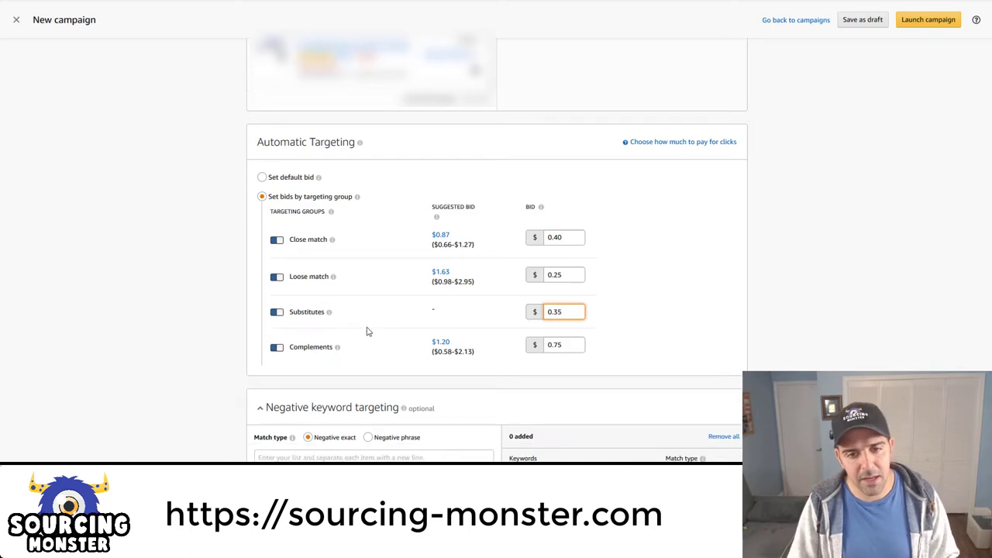
click(367, 331)
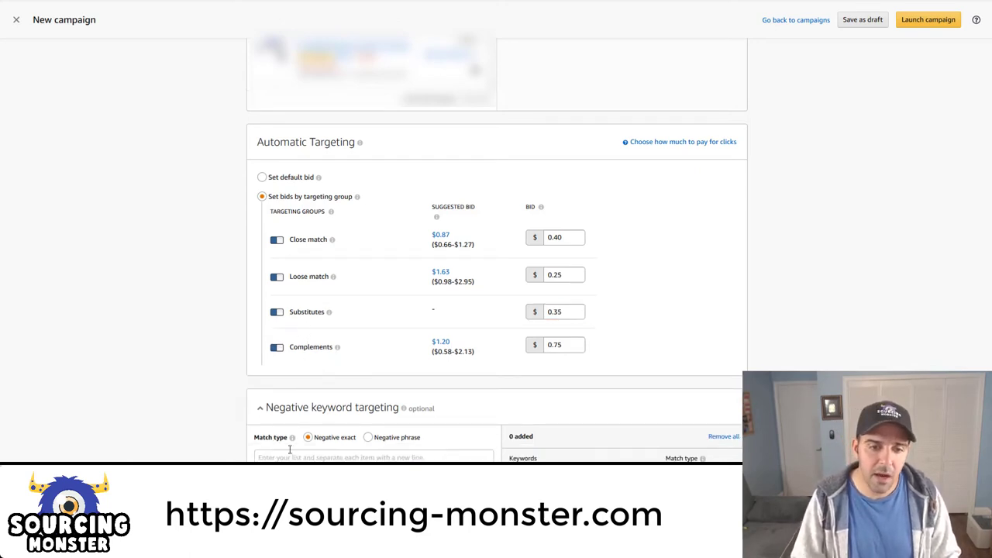
Step: Check the description of the Complements targeting group and set its bid to $0.45
double_click(557, 345)
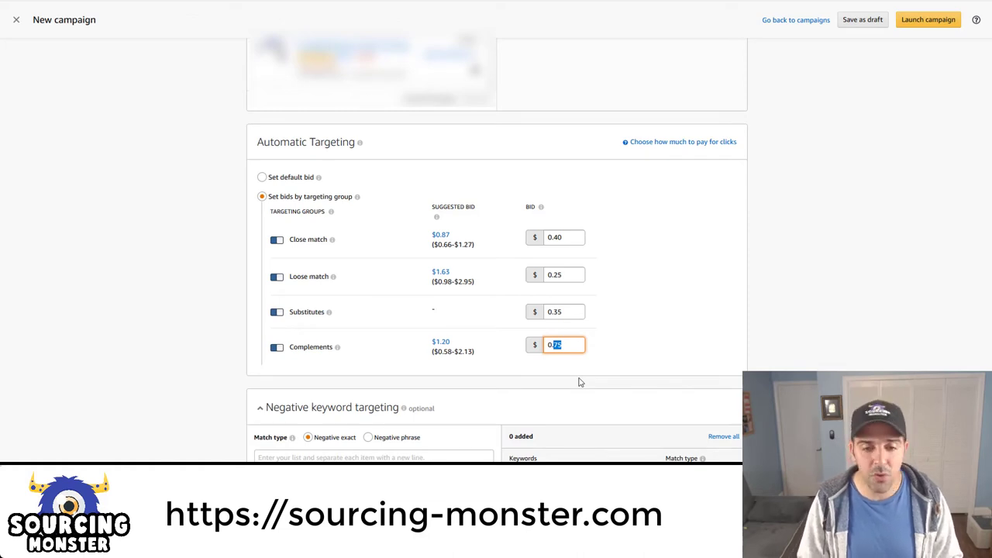
mouse_move(338, 350)
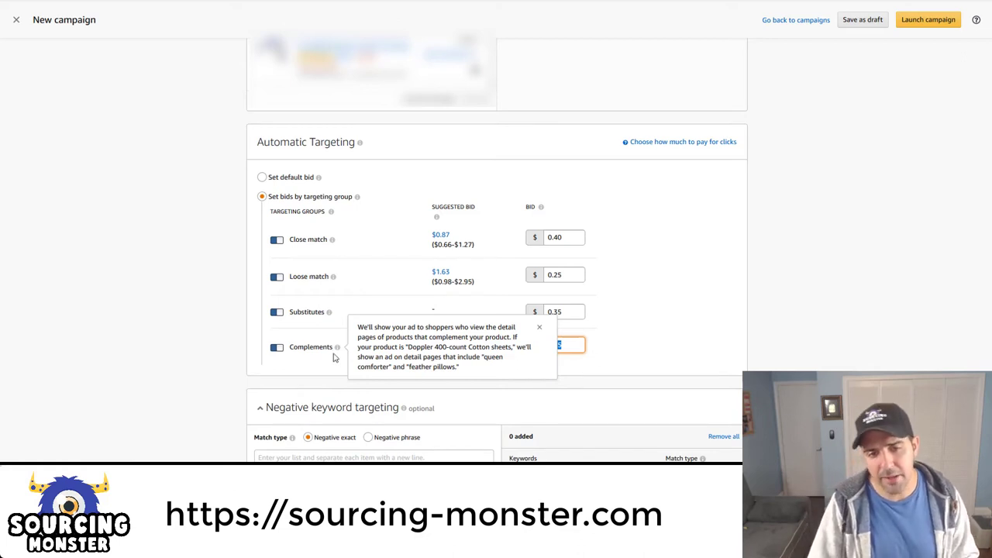
double_click(568, 343)
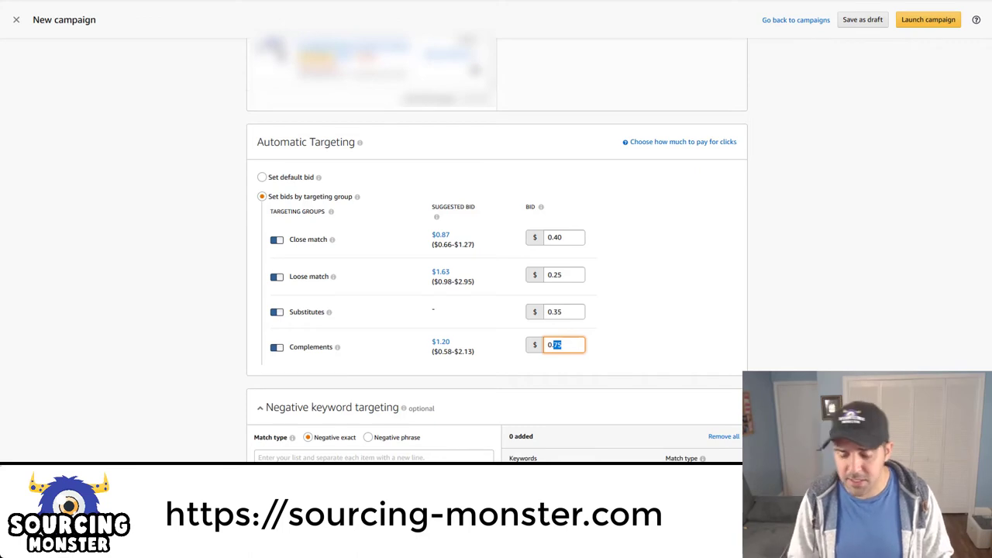
text(45)
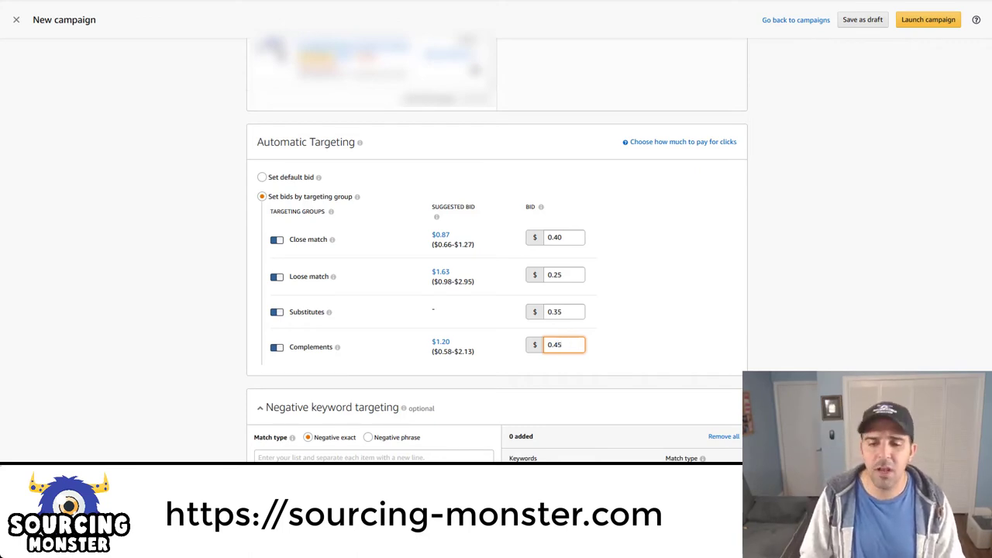
double_click(577, 348)
text(40)
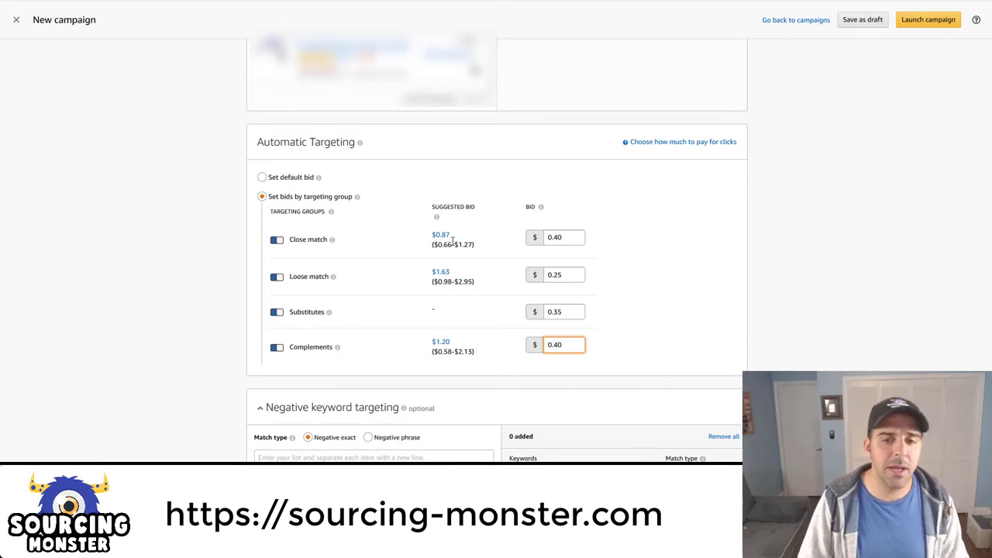
double_click(564, 349)
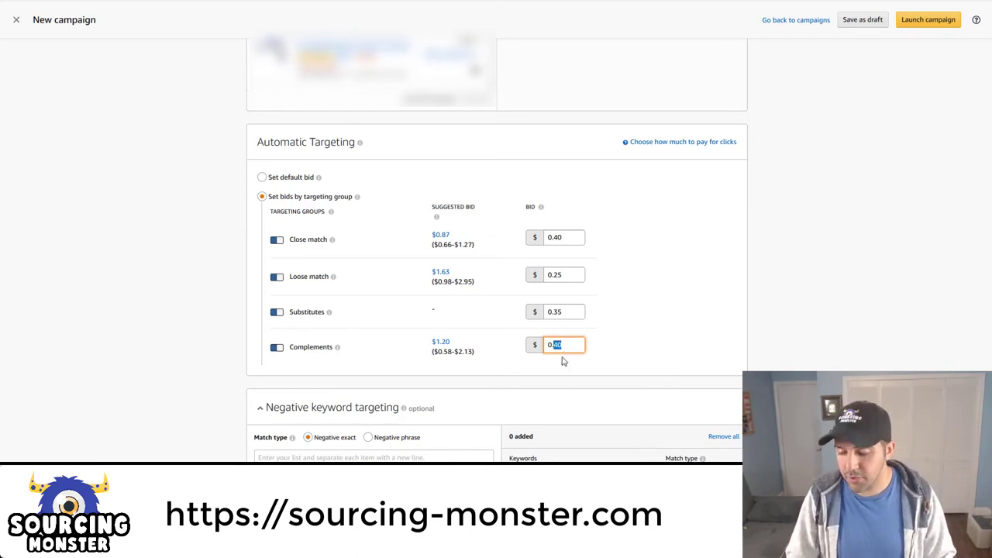
text(45)
click(634, 327)
Step: Enter "black hair brush" in the negative keyword list with the Negative exact match type
scroll(636, 329, down, 3)
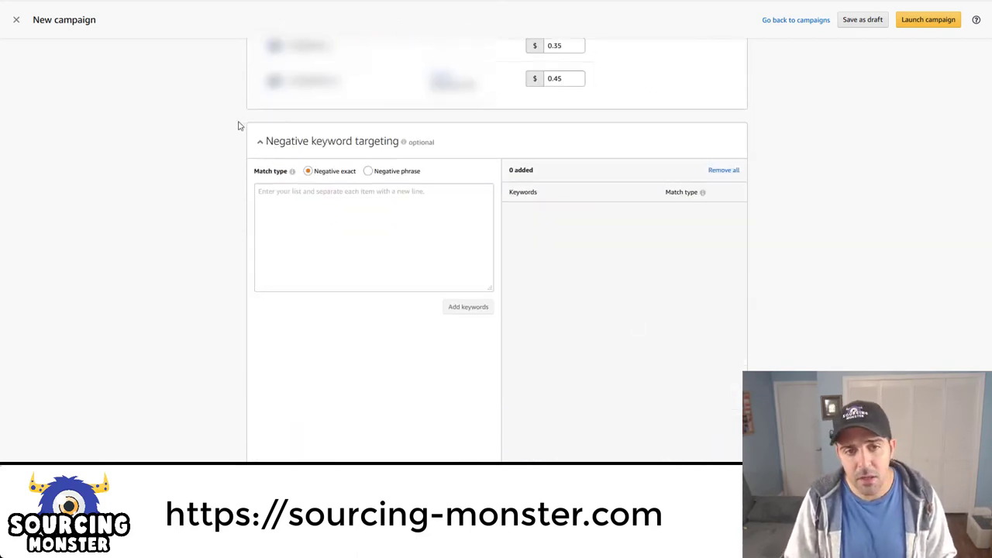
click(373, 222)
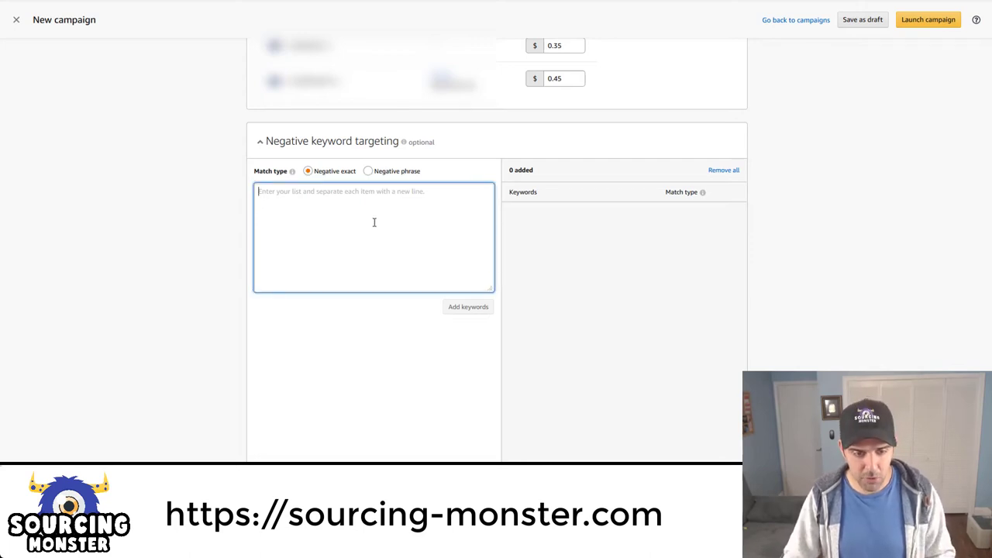
text(blakc)
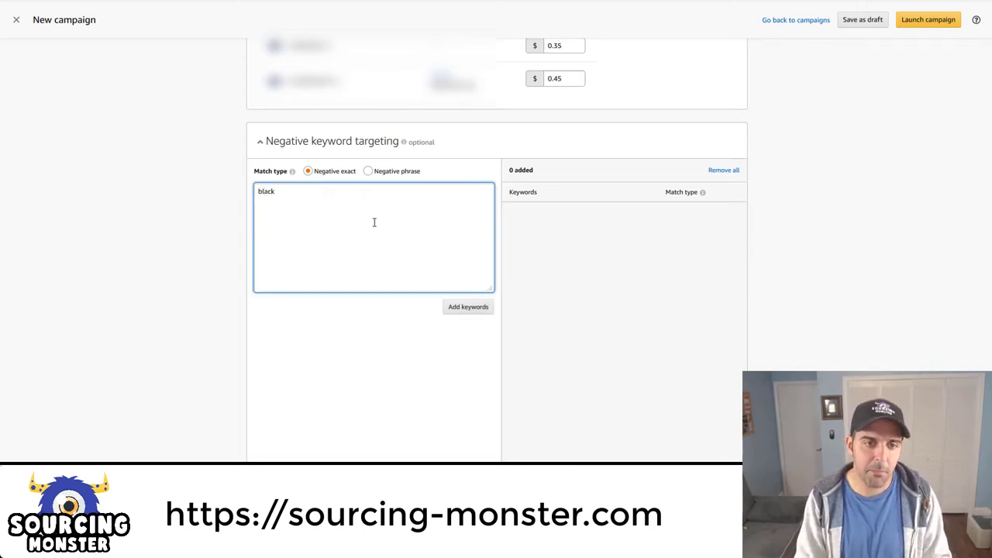
text( hair brush)
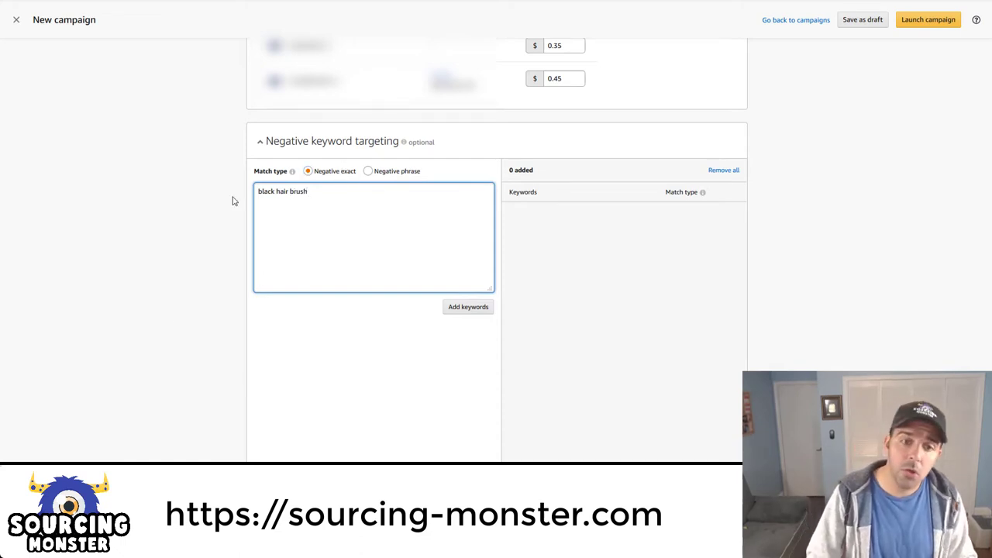
scroll(364, 320, down, 5)
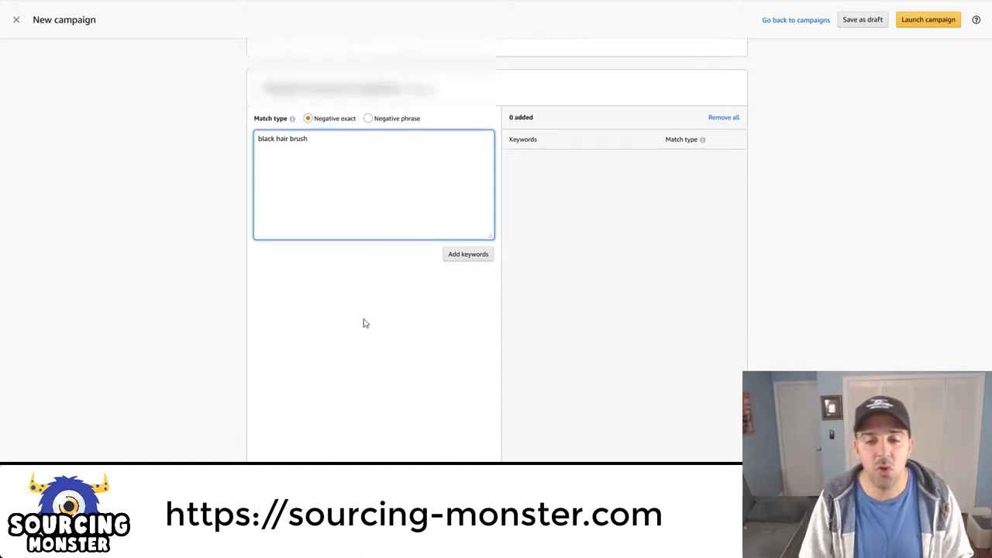
scroll(357, 314, up, 4)
scroll(357, 310, down, 2)
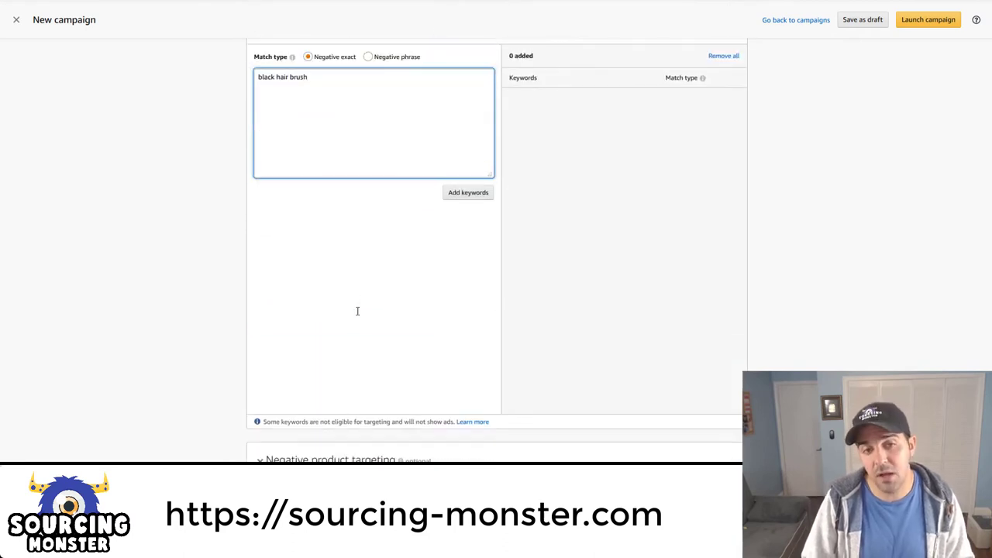
double_click(274, 75)
click(270, 129)
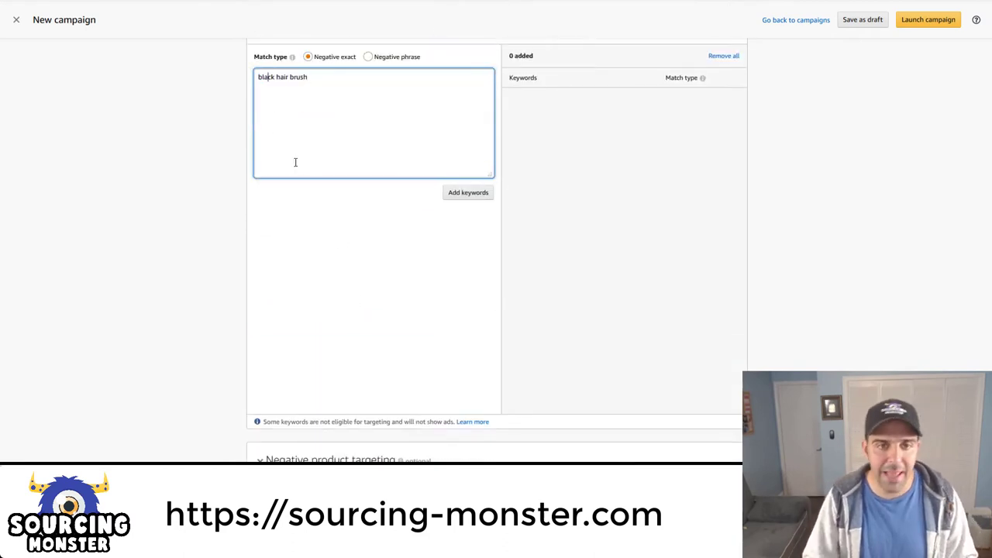
Step: Expand the Negative product targeting section and review its options for excluding products
scroll(291, 161, down, 3)
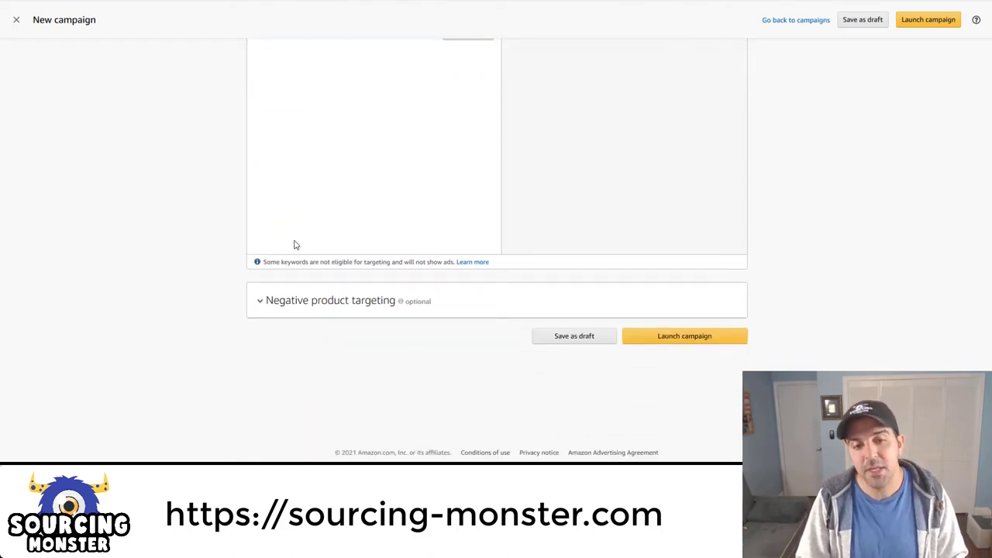
scroll(295, 244, up, 2)
click(318, 417)
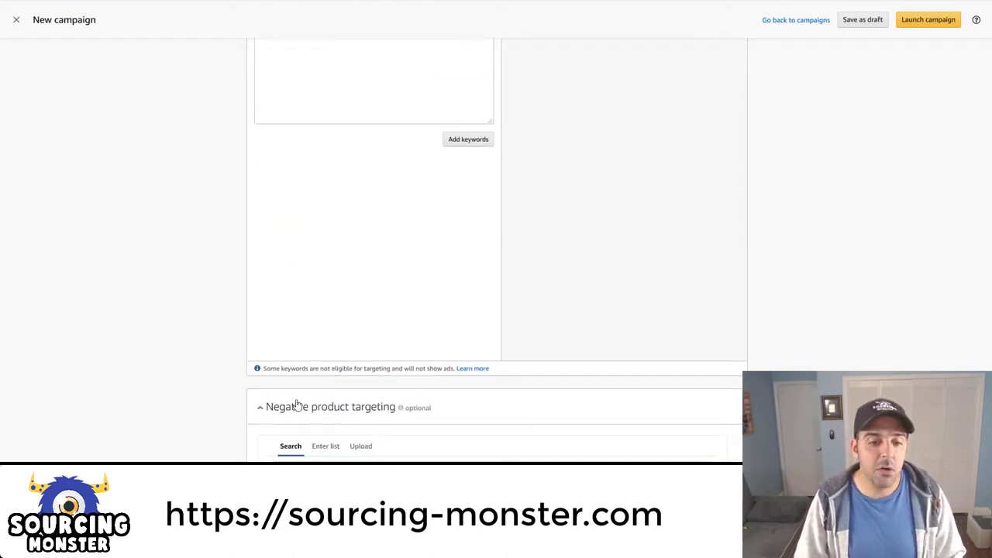
scroll(291, 388, down, 3)
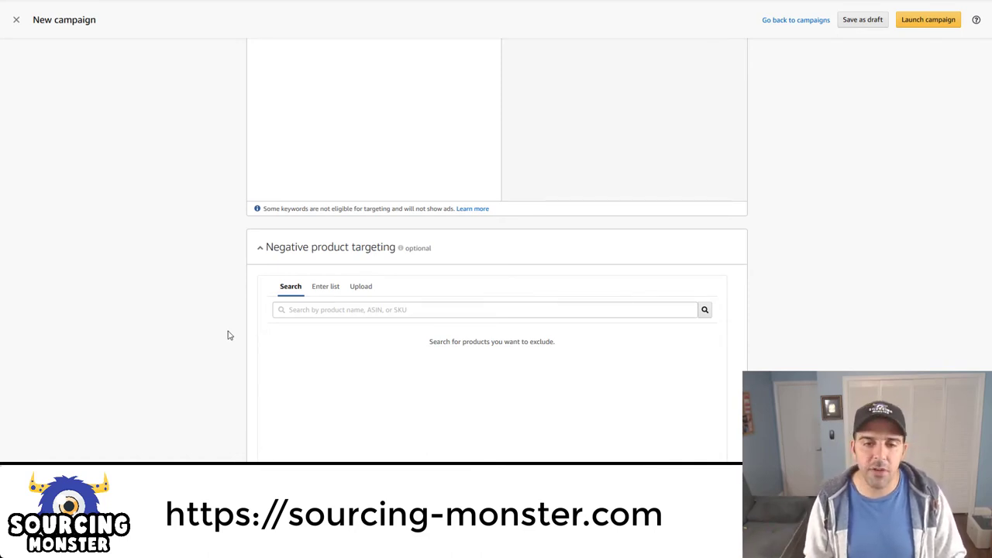
scroll(242, 308, down, 1)
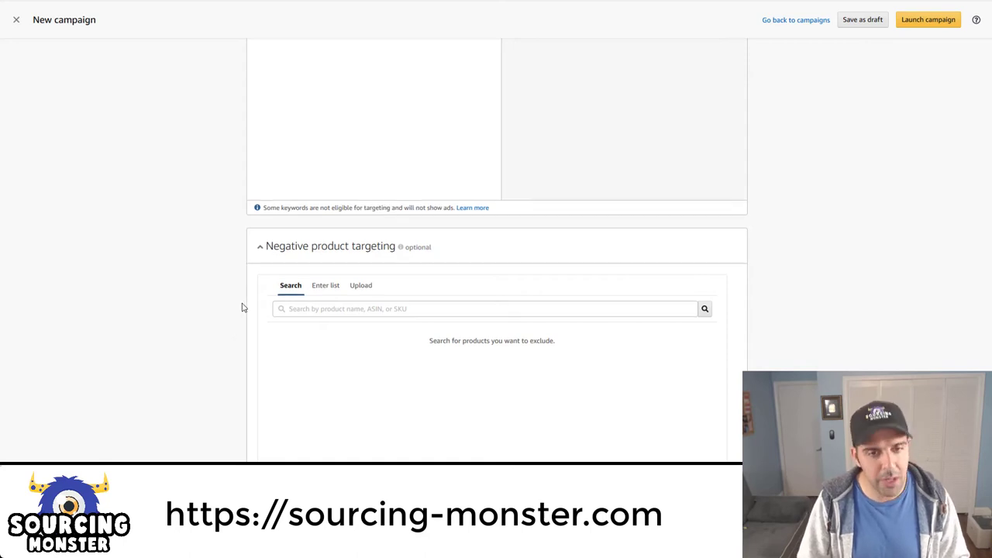
scroll(242, 308, down, 2)
scroll(239, 302, down, 3)
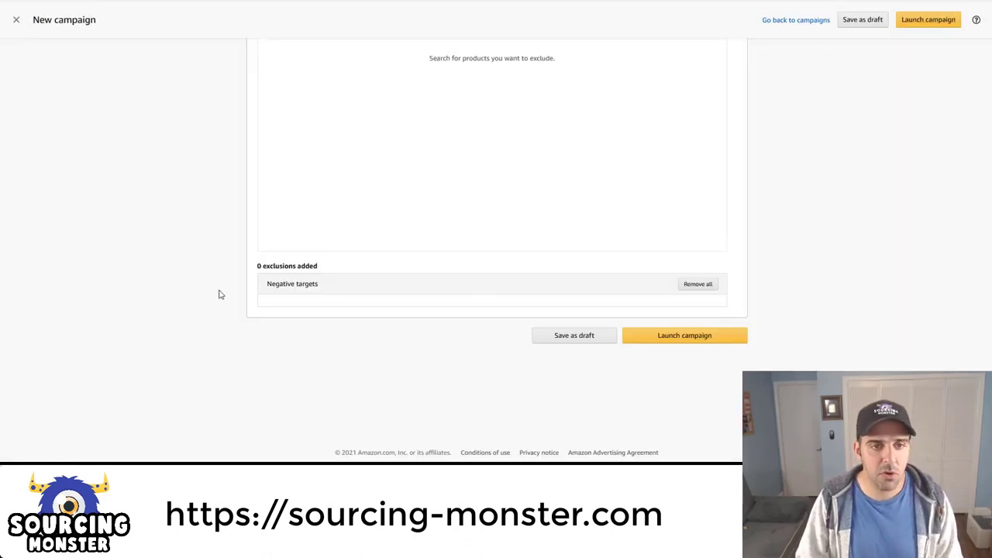
Step: Leave the new campaign form without launching or saving a draft, and return to the list of all campaigns
scroll(217, 292, up, 15)
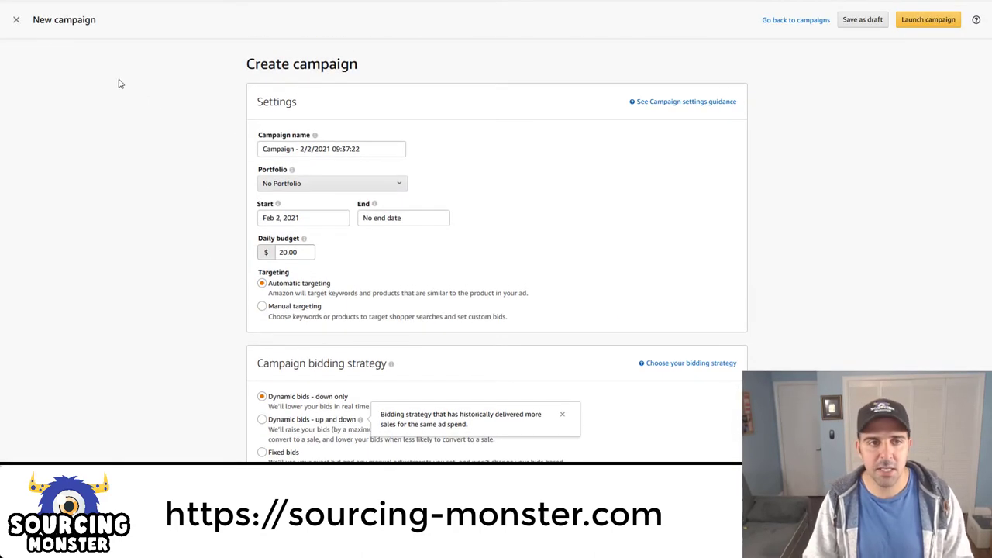
click(16, 19)
click(564, 191)
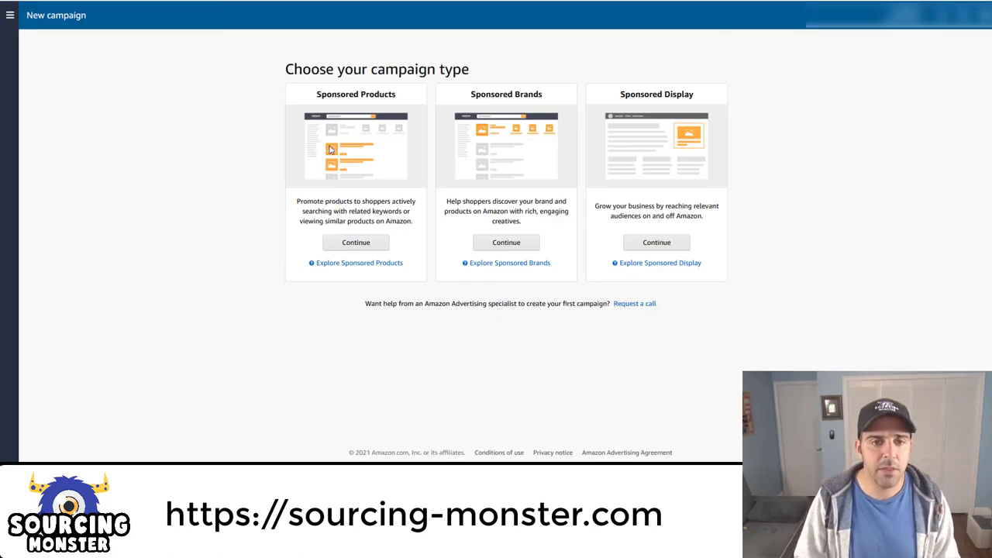
click(10, 17)
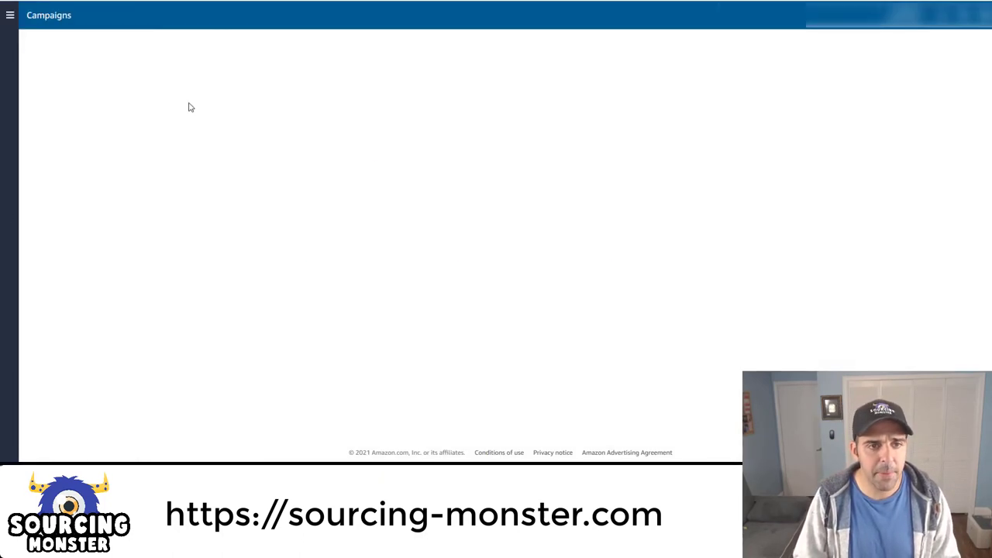
Step: Search the campaigns for "auto" and open the paused automatic-targeting campaign with the $15.00 daily budget
double_click(151, 76)
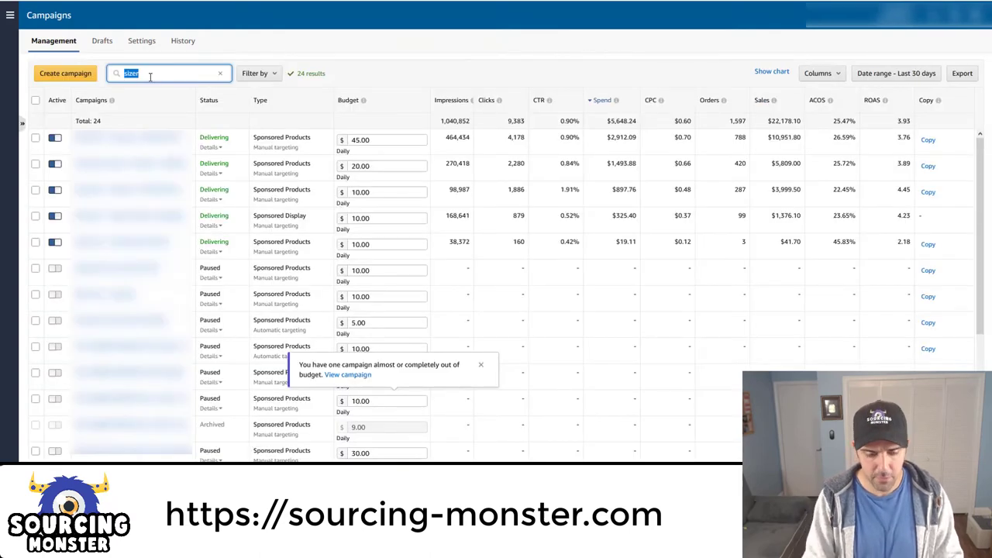
text(auto)
key(Return)
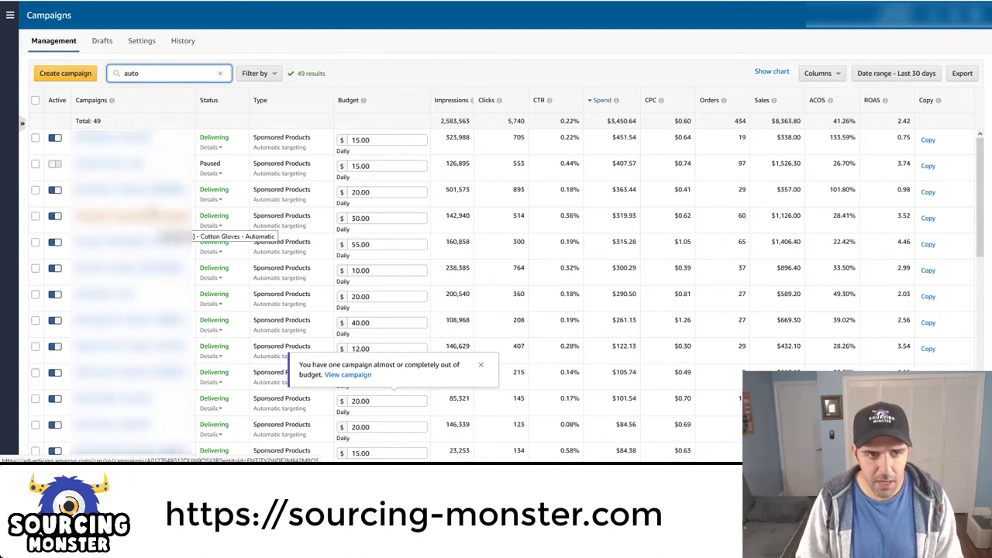
click(120, 164)
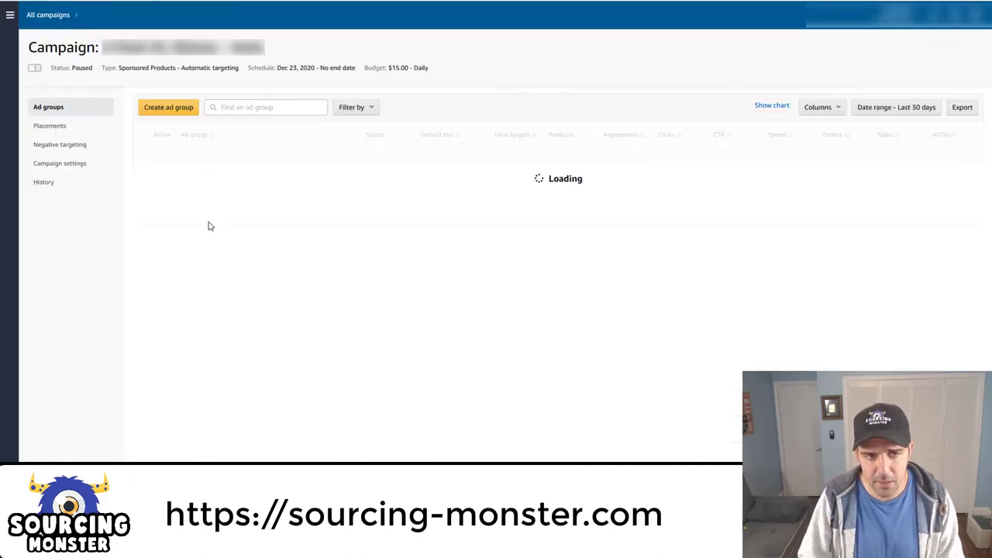
Step: Open the campaign's settings and examine the bid adjustments by placement for Top of search and Product pages
click(78, 163)
scroll(472, 362, down, 3)
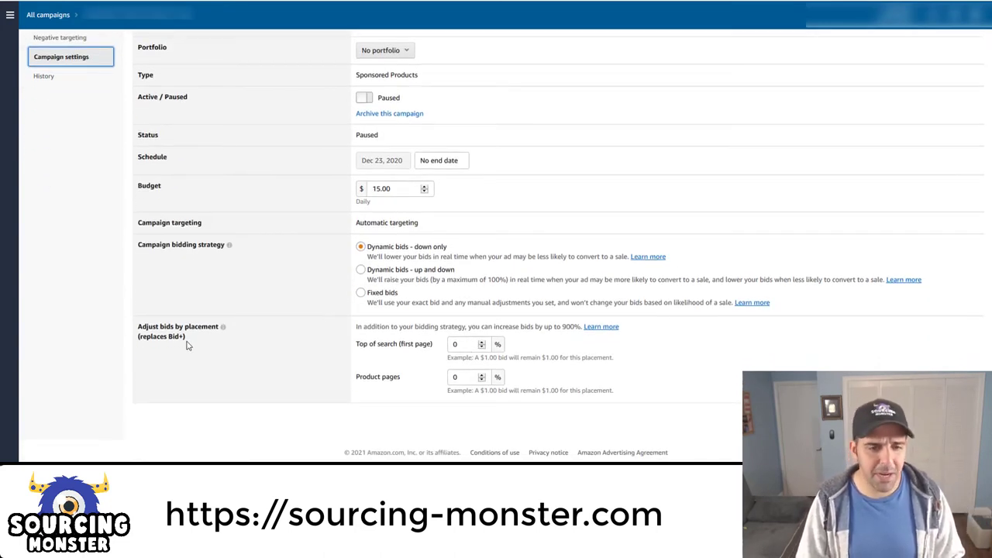
double_click(390, 350)
click(390, 354)
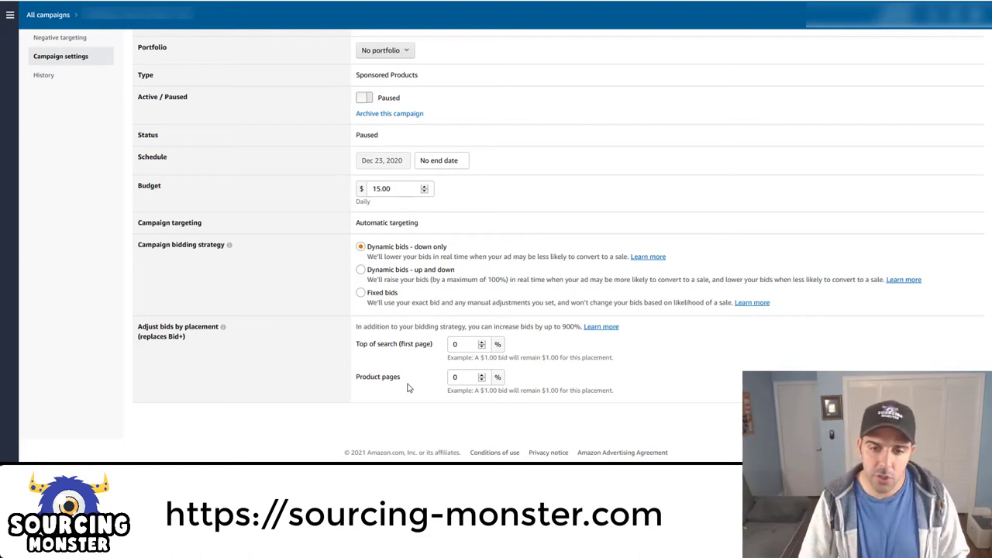
double_click(449, 343)
text(20)
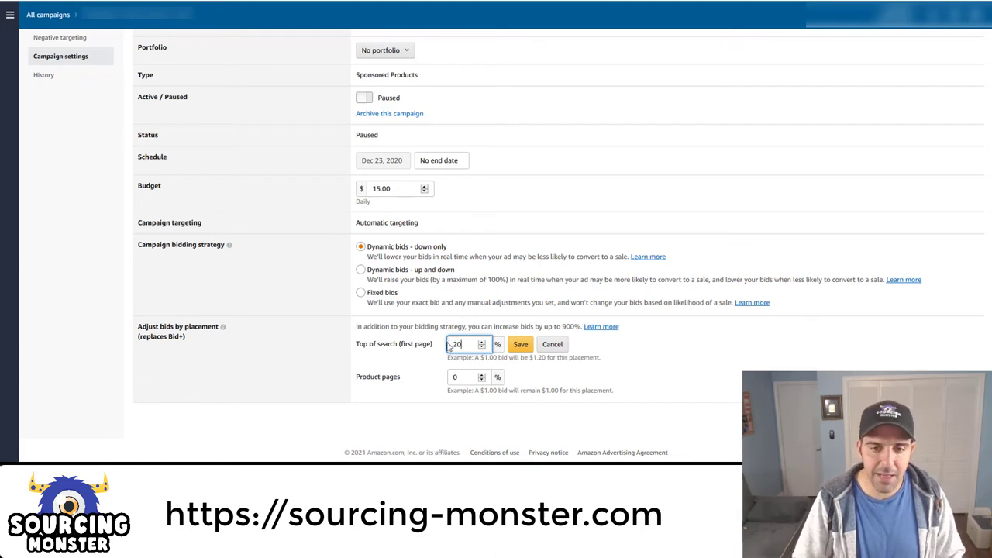
click(553, 344)
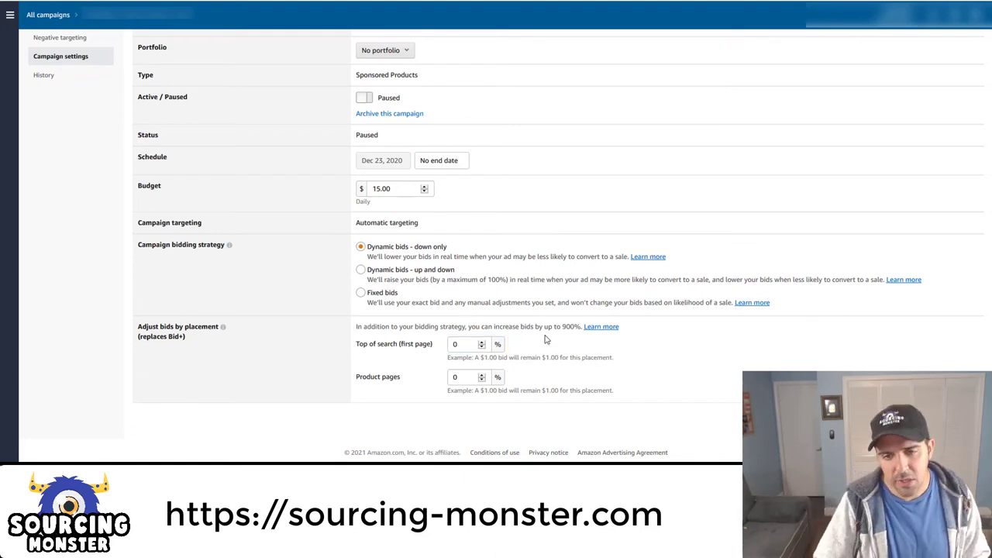
Step: Review the campaign's placement performance and open the automatic targeting groups of its ad group
scroll(212, 273, up, 3)
click(68, 125)
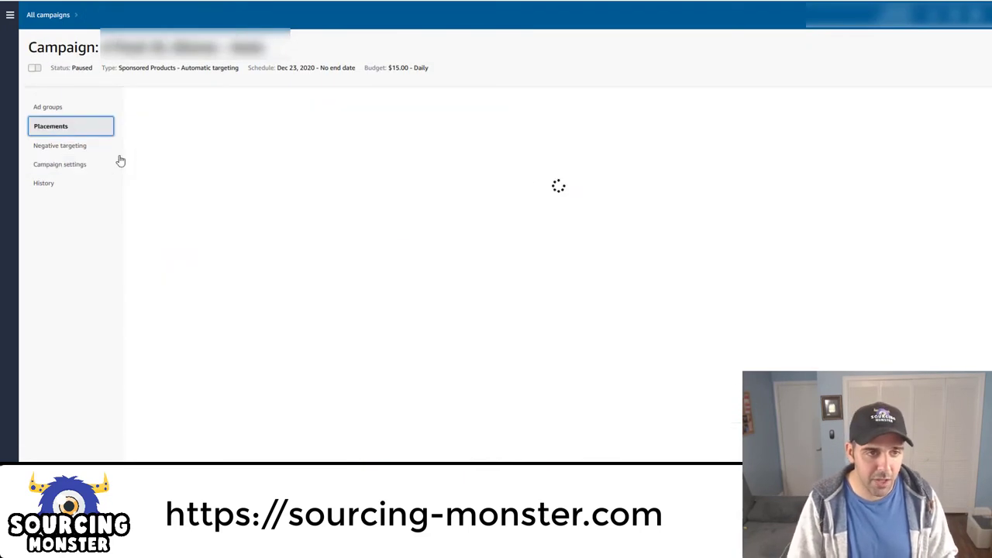
click(48, 107)
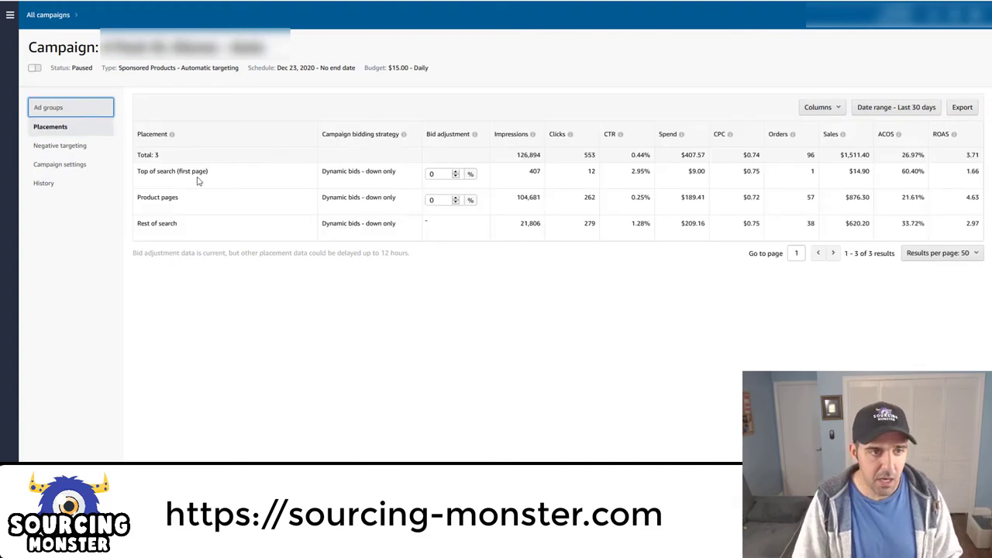
click(201, 173)
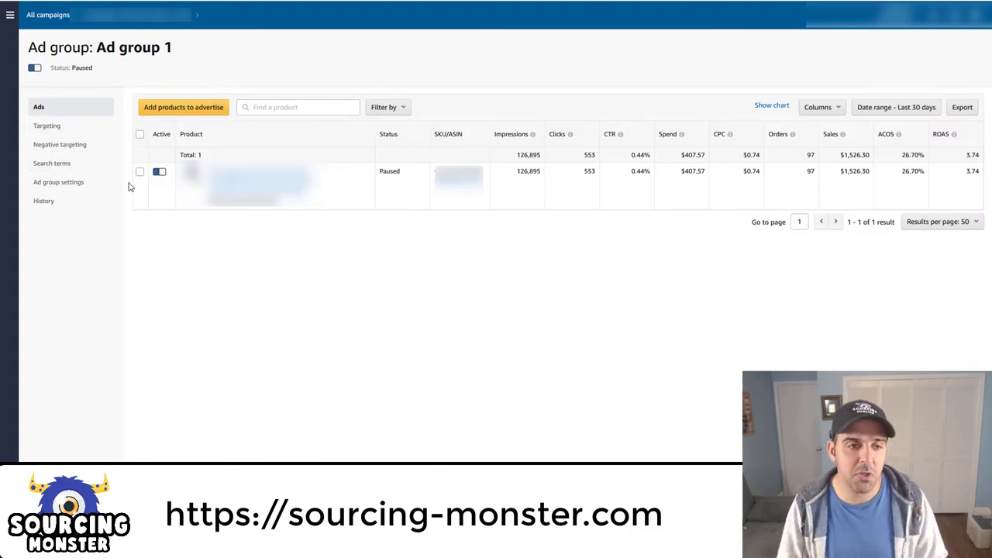
click(70, 127)
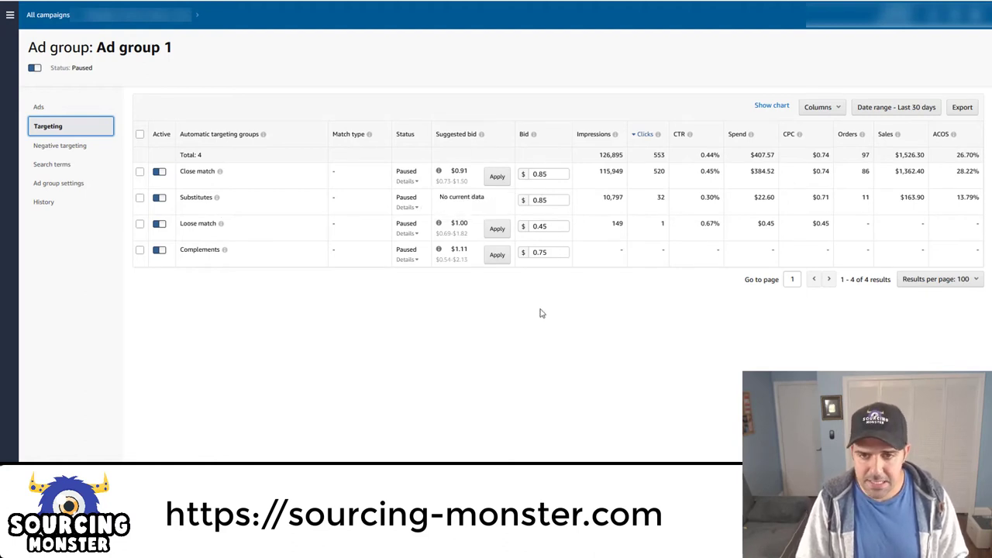
Step: Check the sales performance of the Close match and Substitutes targeting groups and set the Substitutes bid to $0.95
double_click(950, 177)
click(932, 189)
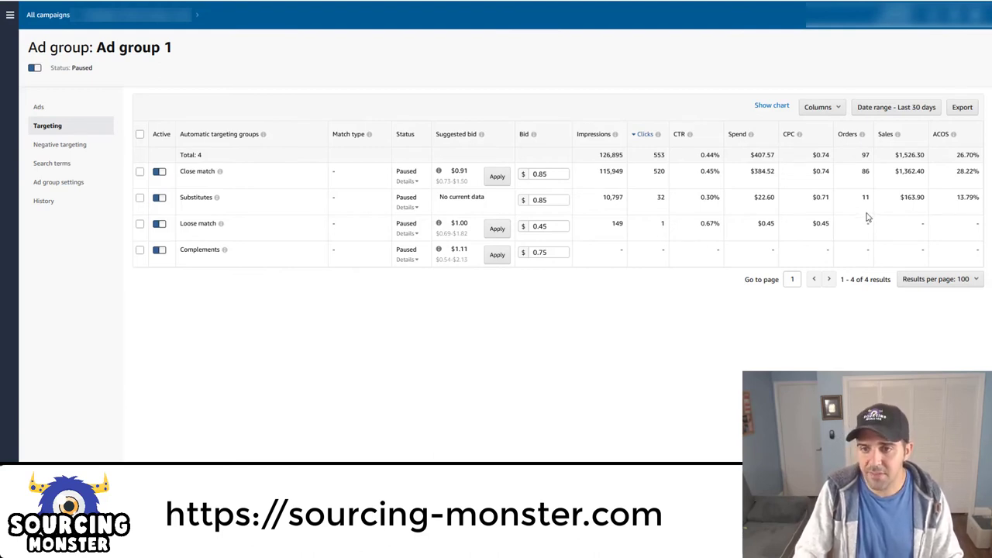
drag(765, 198, 757, 198)
double_click(902, 199)
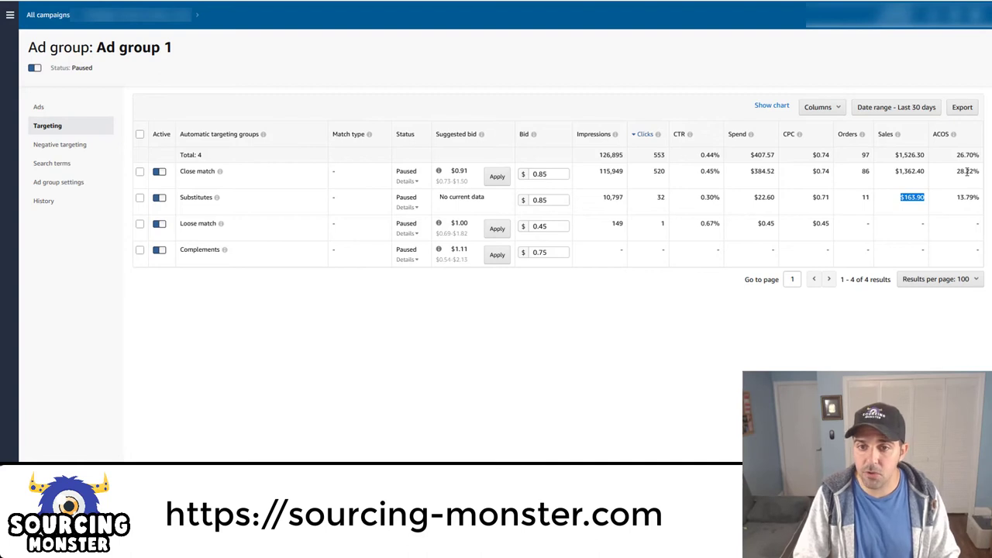
click(553, 200)
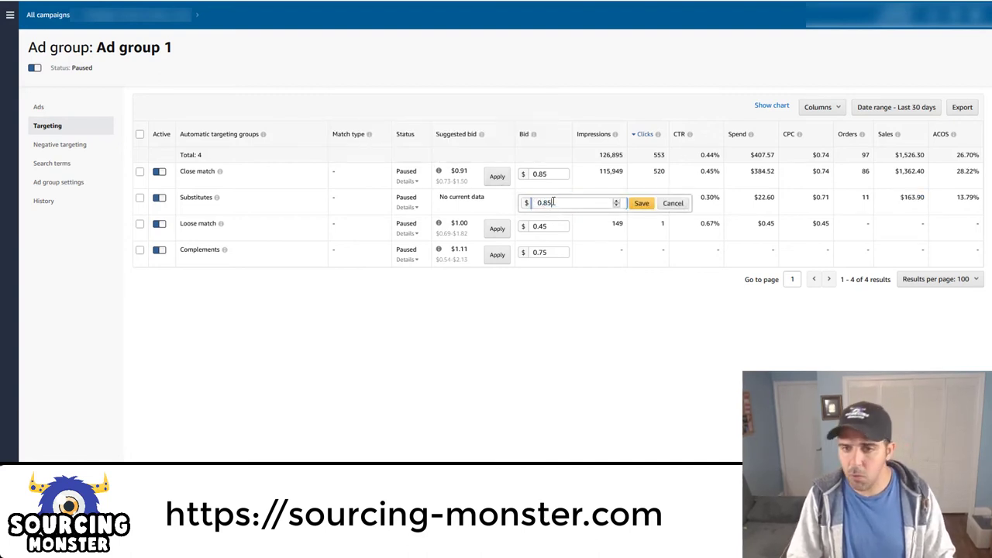
drag(543, 204, 557, 206)
text(95)
key(Return)
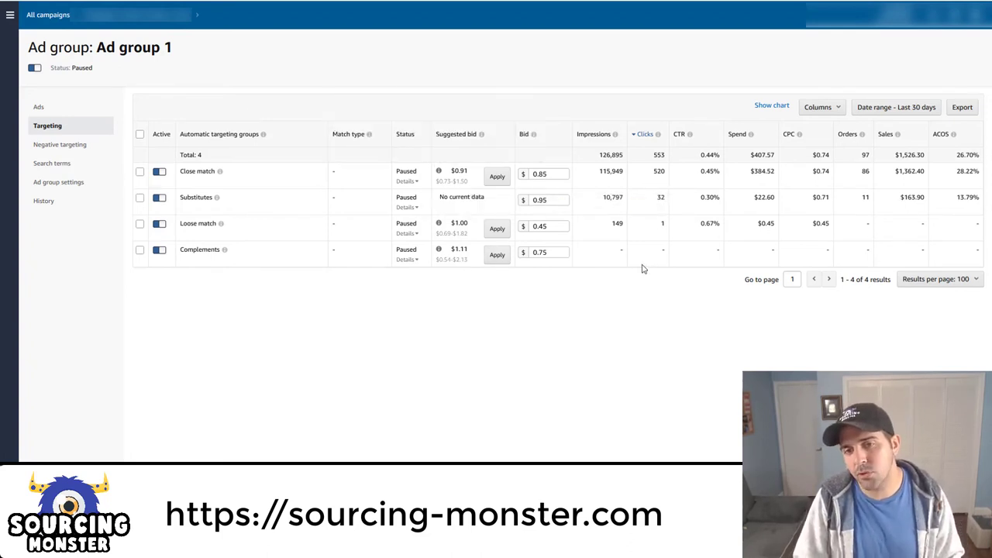
Step: Examine the Close match targeting group's orders, sales, ACOS and bid
drag(978, 197, 958, 170)
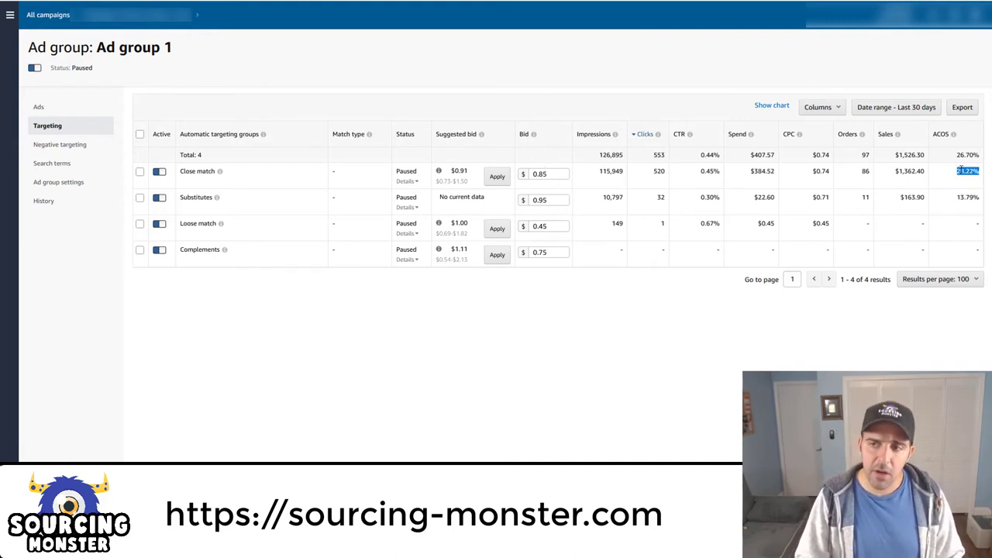
click(824, 257)
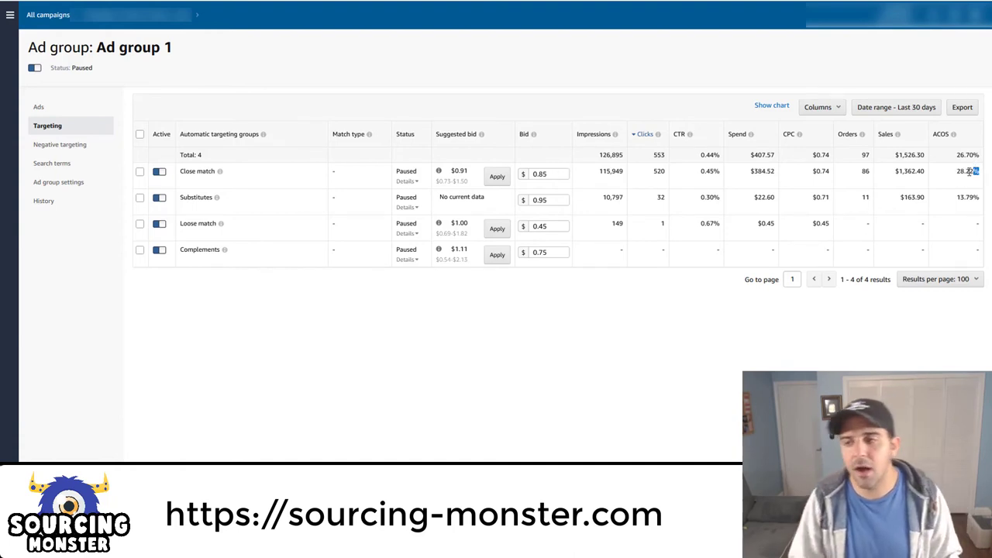
drag(969, 172, 959, 175)
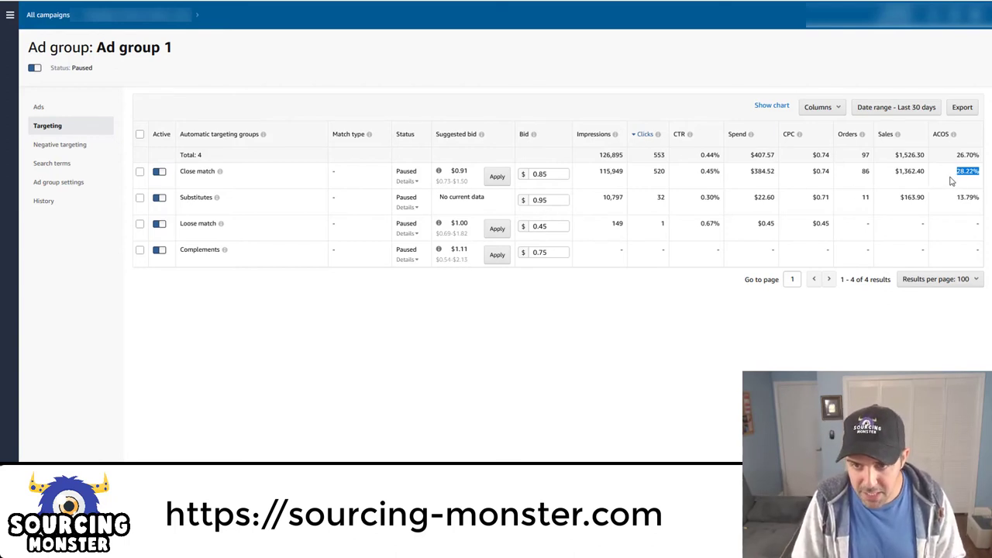
click(563, 177)
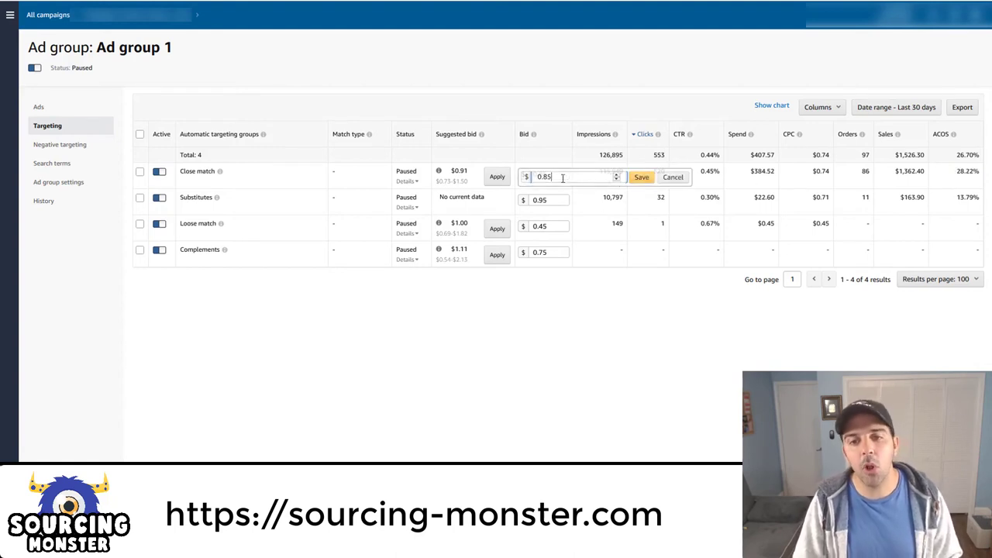
click(673, 177)
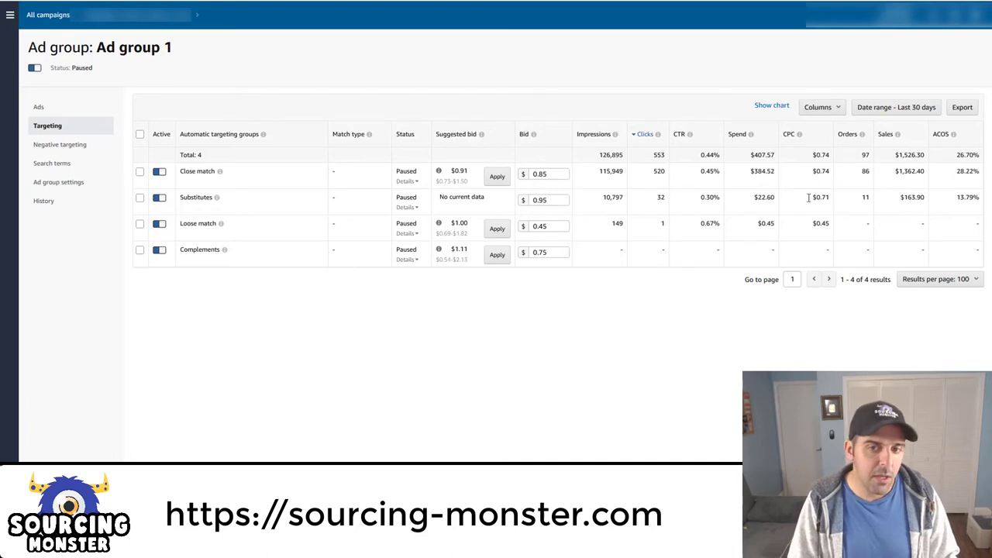
drag(862, 178, 969, 180)
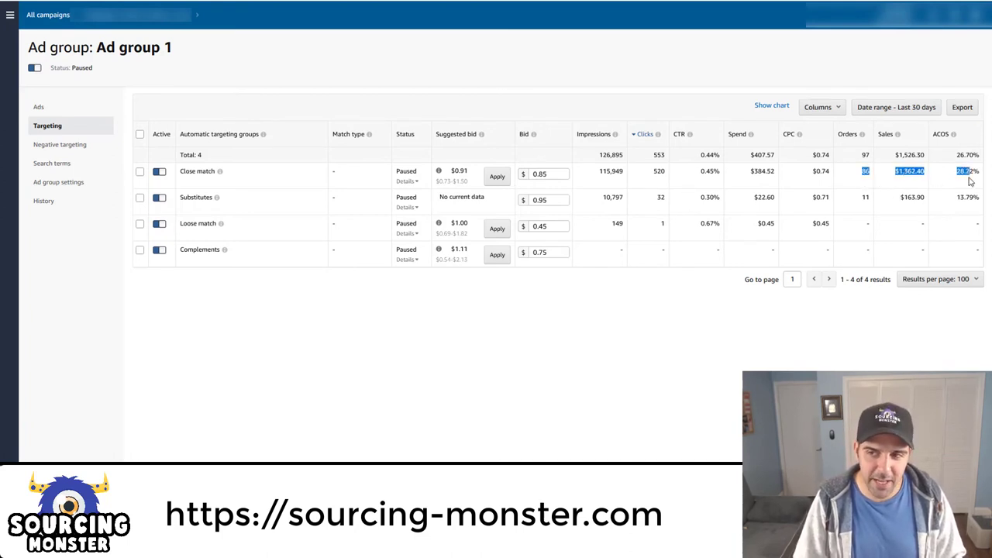
click(968, 180)
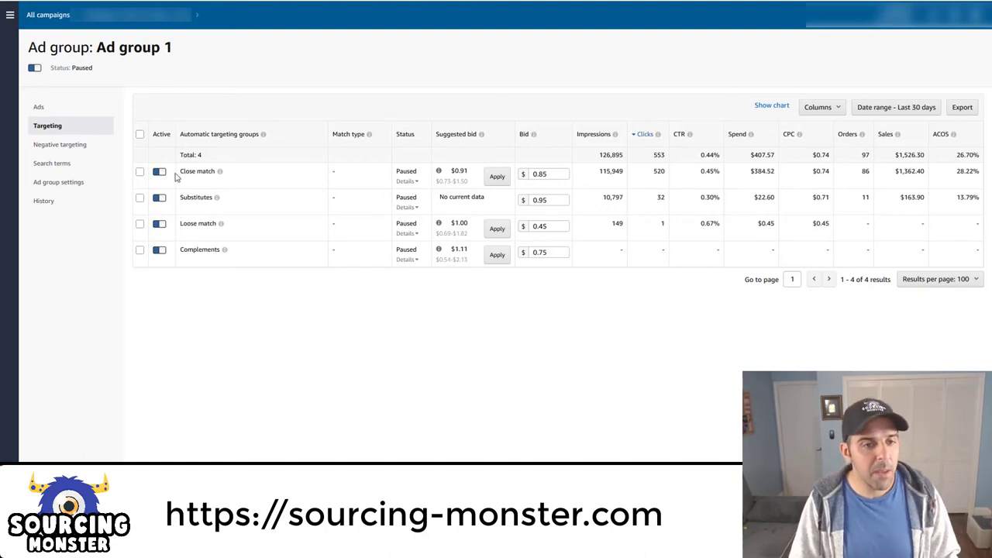
drag(176, 178, 216, 171)
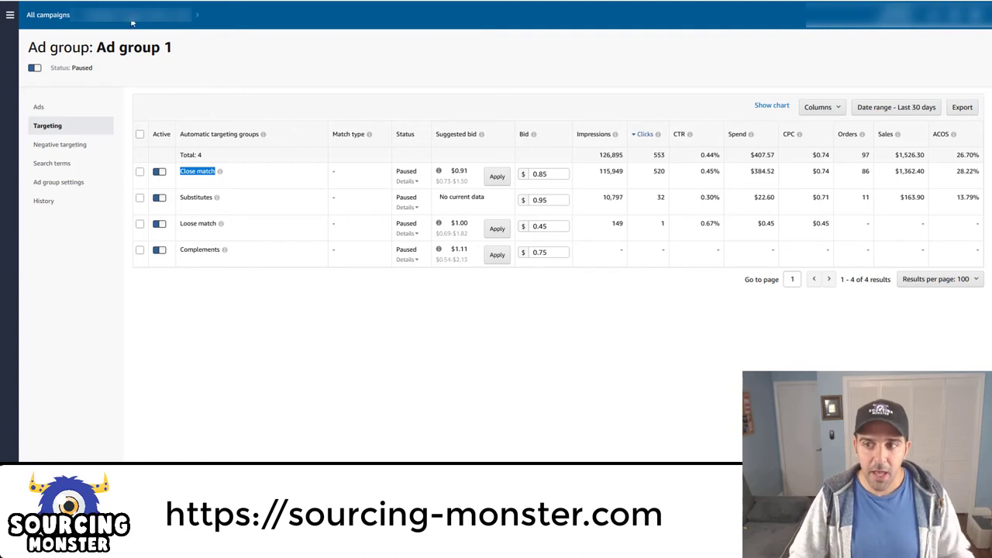
triple_click(932, 171)
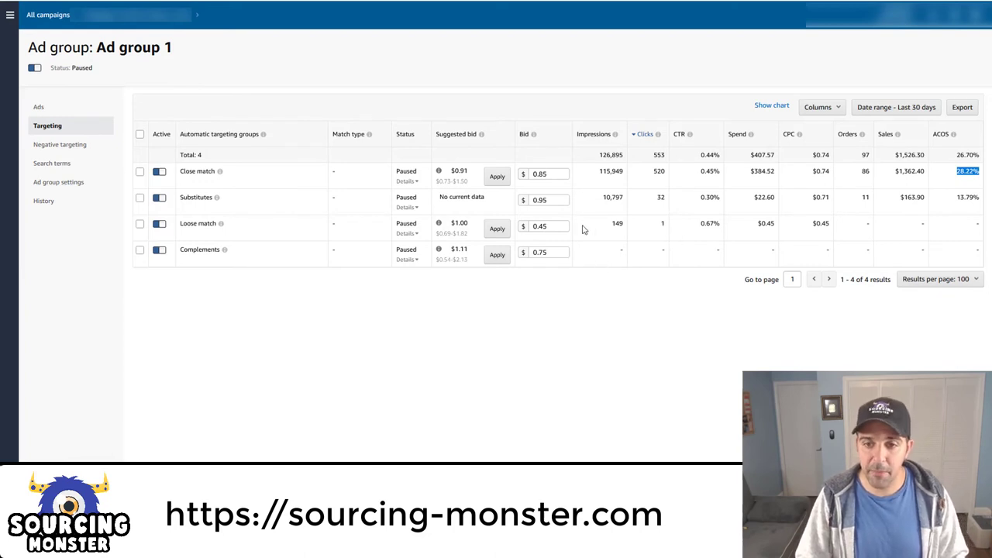
click(540, 226)
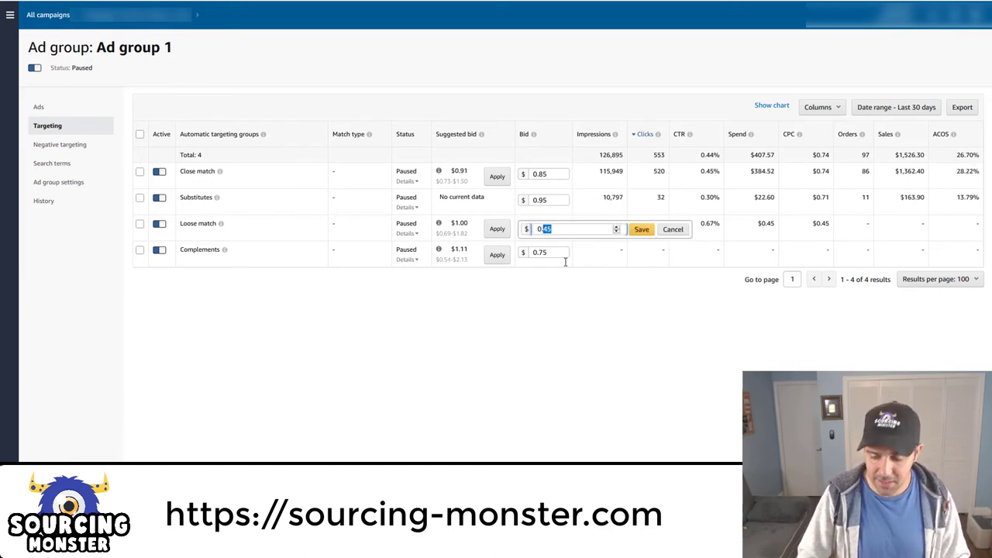
text(0.5)
click(672, 229)
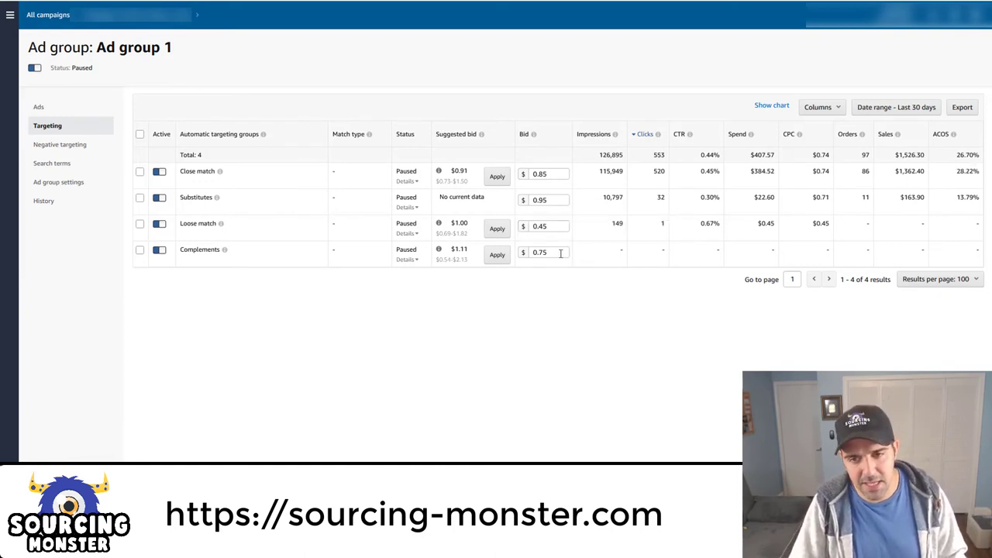
click(555, 251)
Step: Set the Loose match targeting group's bid to $0.50 and the Complements bid to $0.80
click(553, 228)
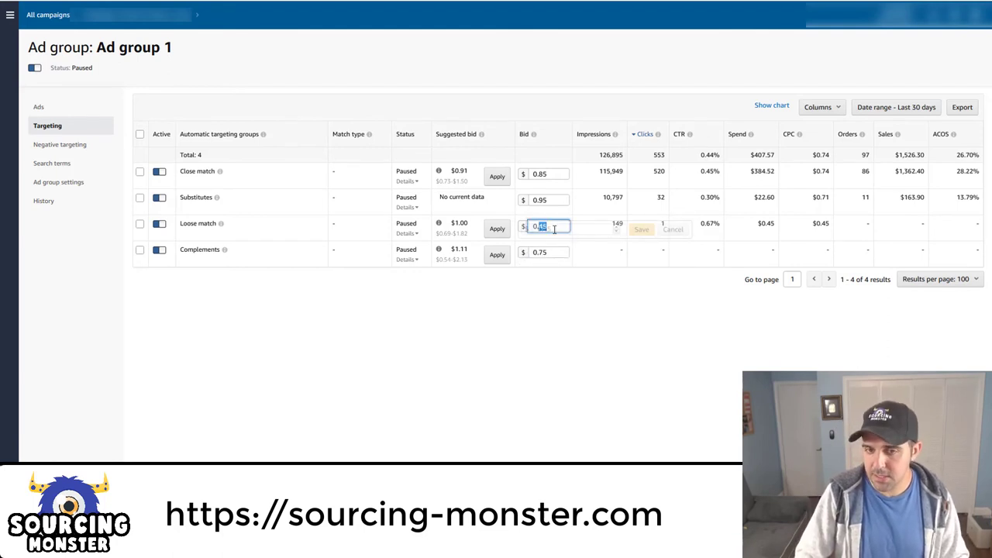
text(0.5)
key(Return)
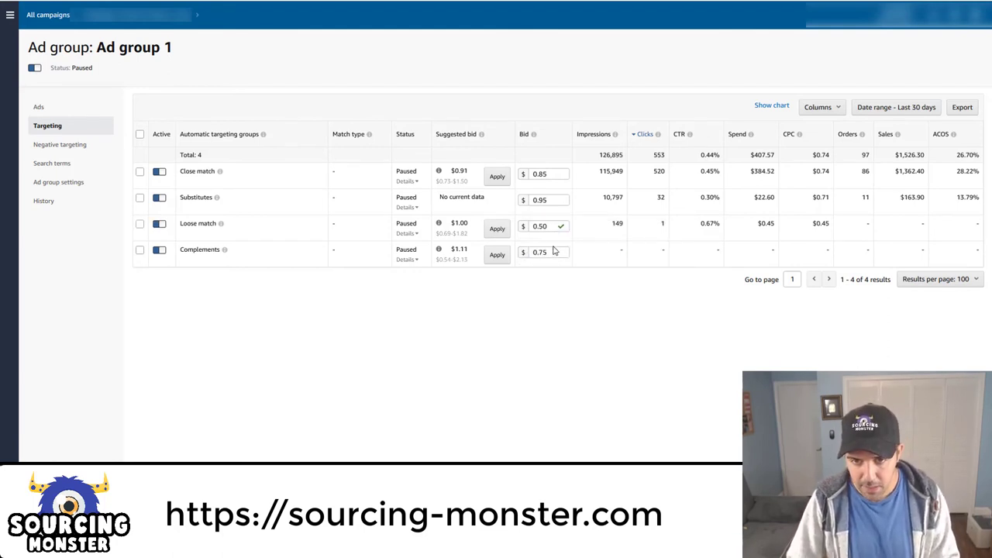
click(566, 254)
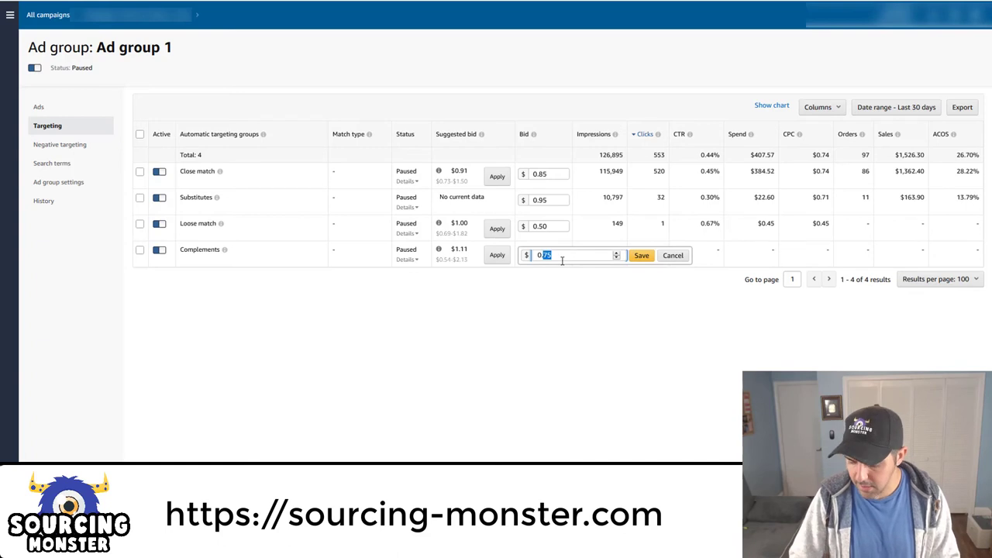
text(0.80)
key(Return)
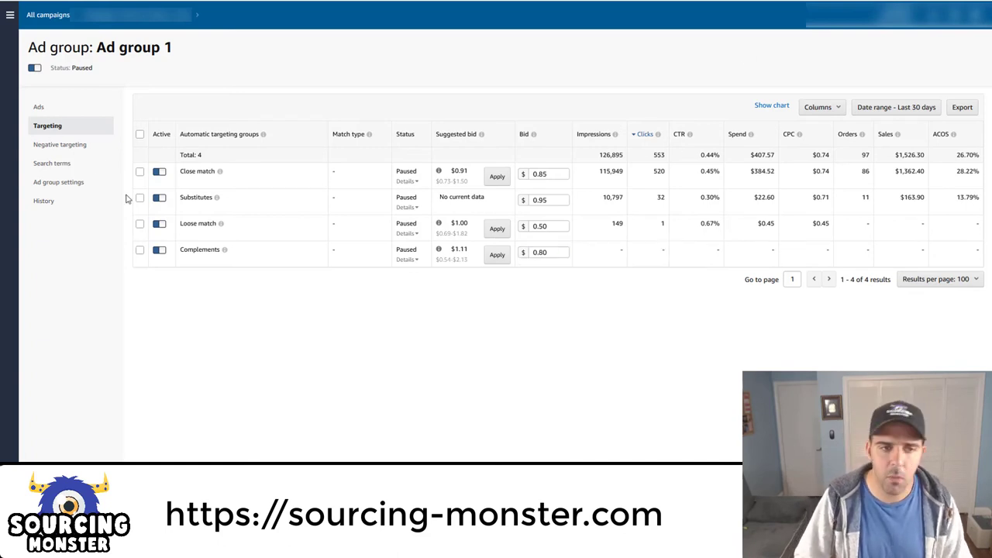
Step: Open the ad group's customer search terms and sort them by orders, highest first
click(104, 164)
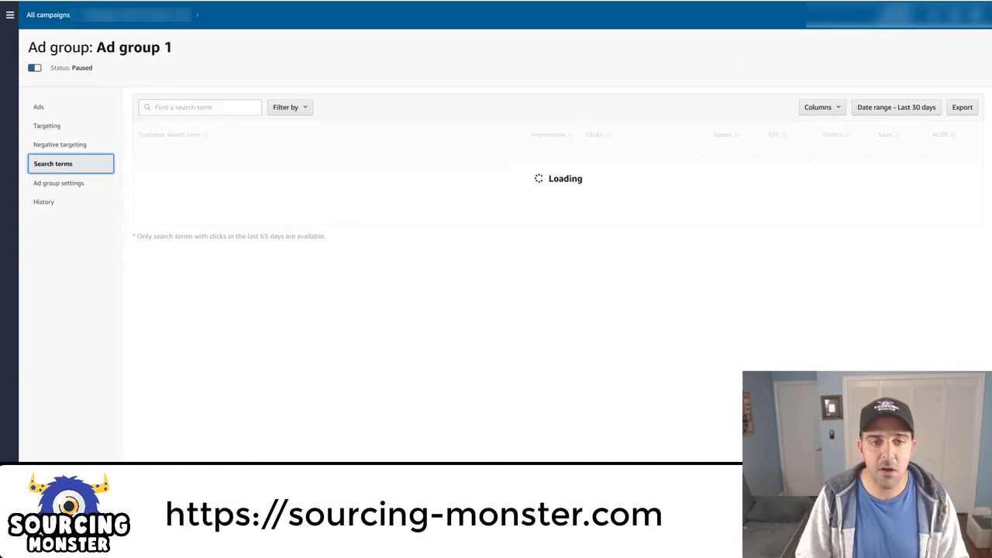
click(833, 138)
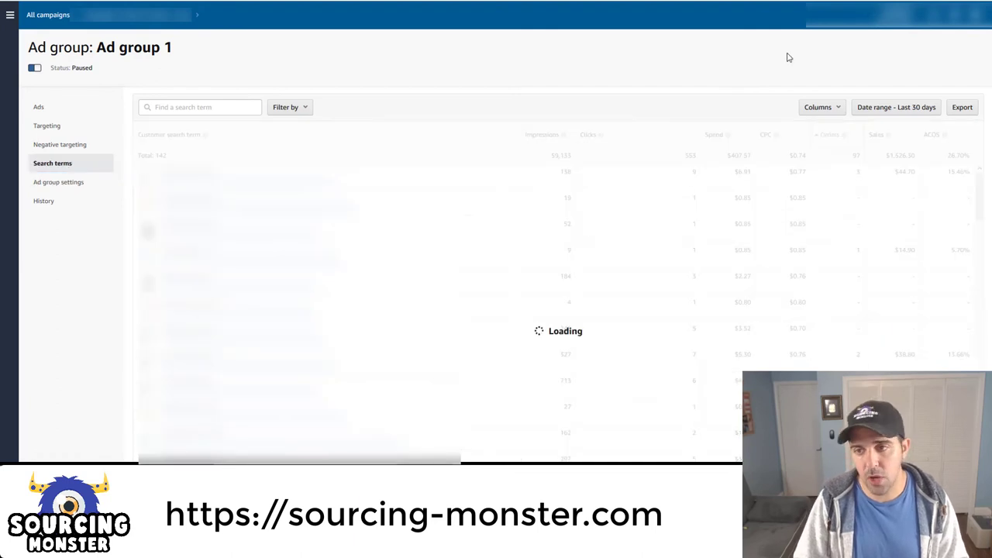
click(829, 134)
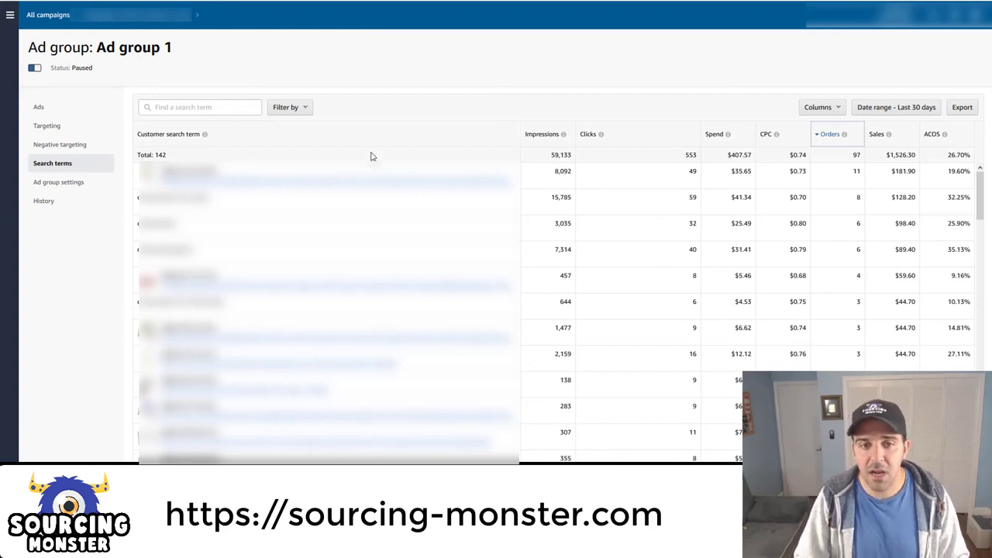
Step: Compare the ACOS and clicks of the search terms with the most orders
triple_click(953, 170)
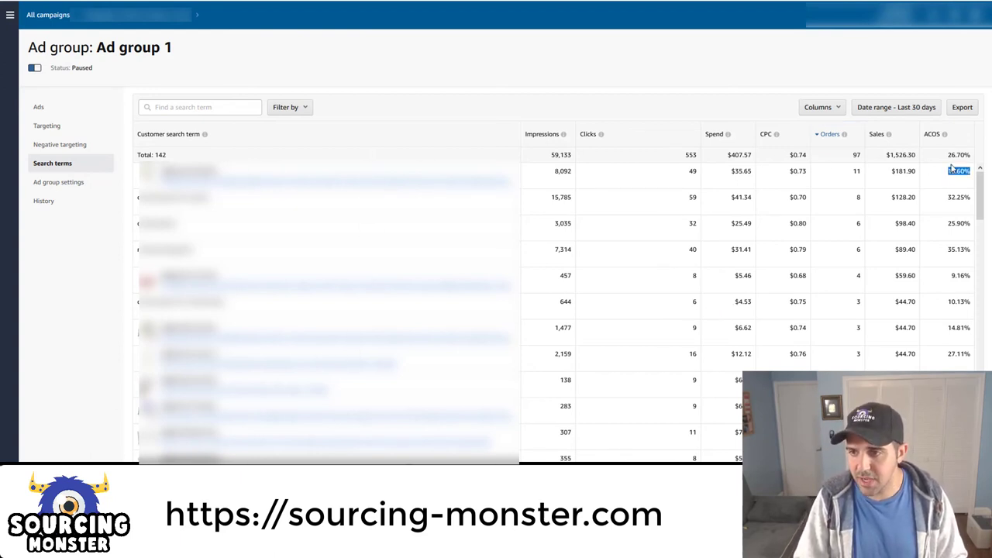
triple_click(952, 286)
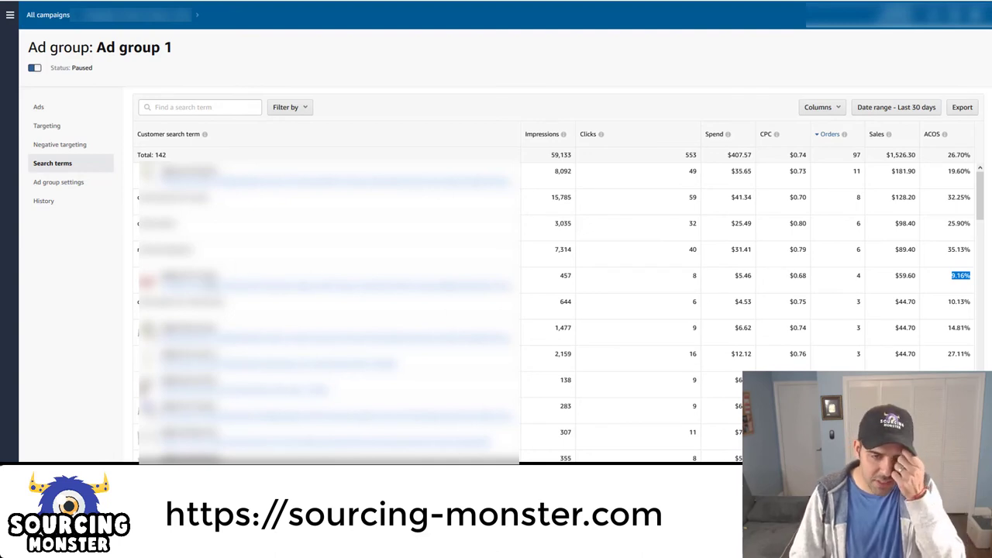
double_click(197, 276)
double_click(580, 275)
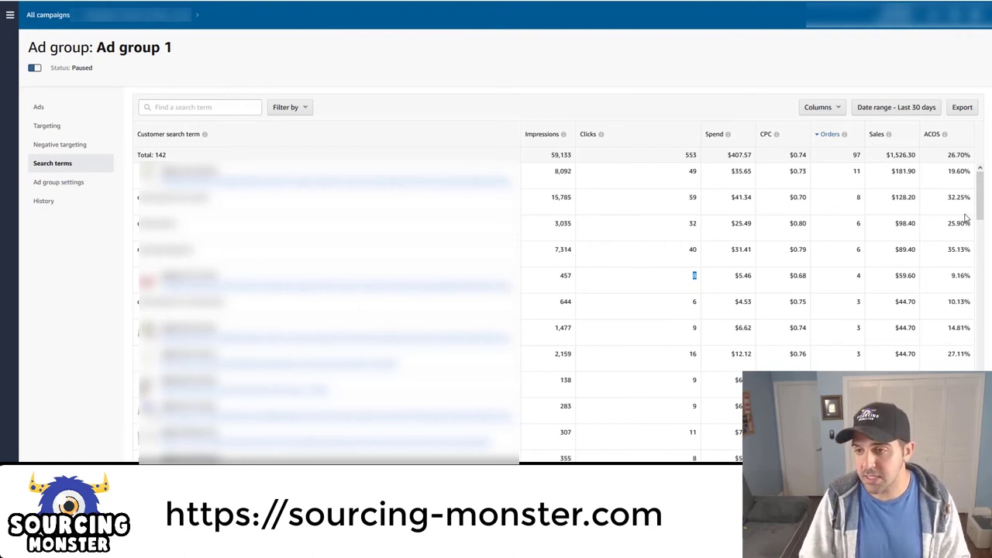
Step: Examine the ACOS, CPC, impressions and clicks of search terms with only one order, and return to the start of the list
scroll(958, 233, down, 2)
scroll(831, 333, down, 8)
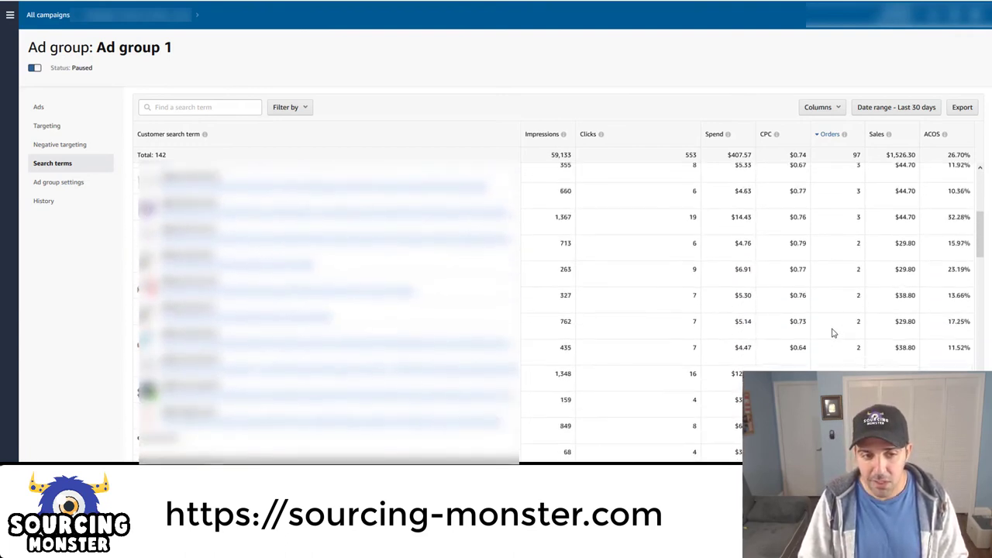
scroll(832, 333, up, 3)
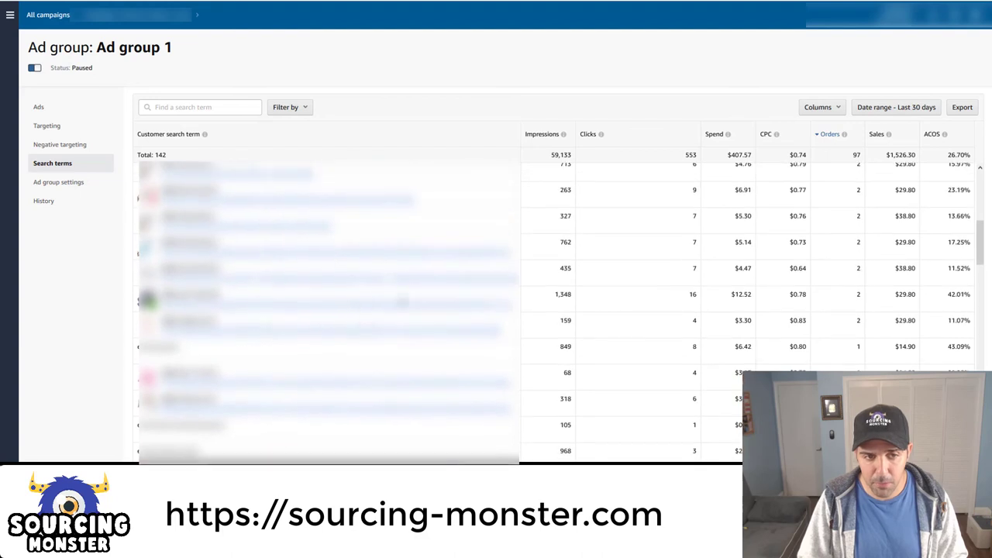
double_click(959, 348)
scroll(960, 352, down, 2)
double_click(959, 321)
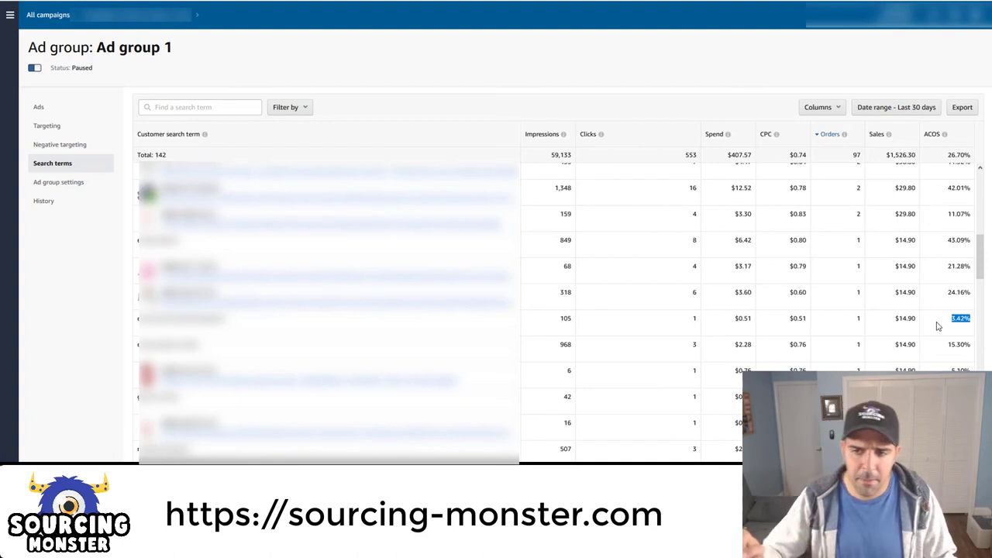
double_click(804, 318)
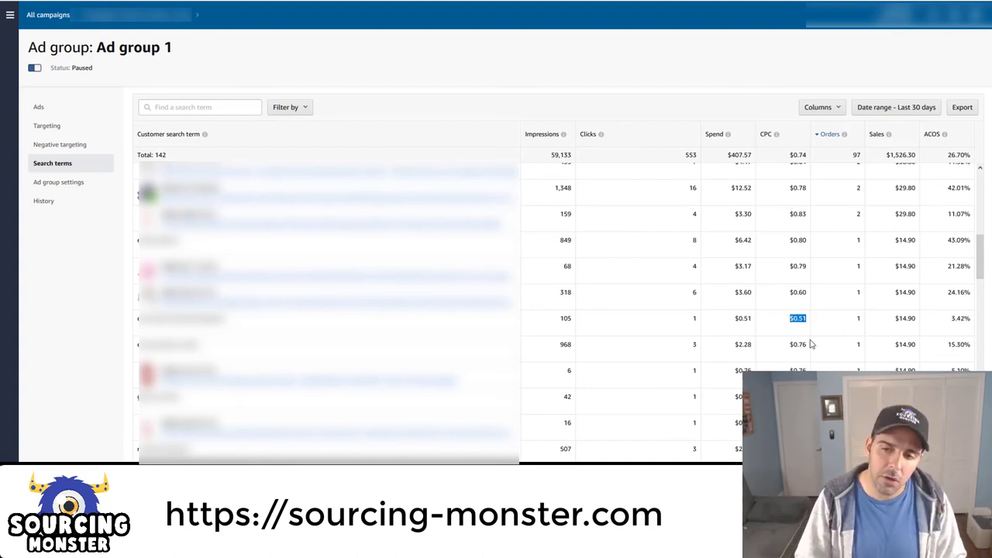
click(799, 329)
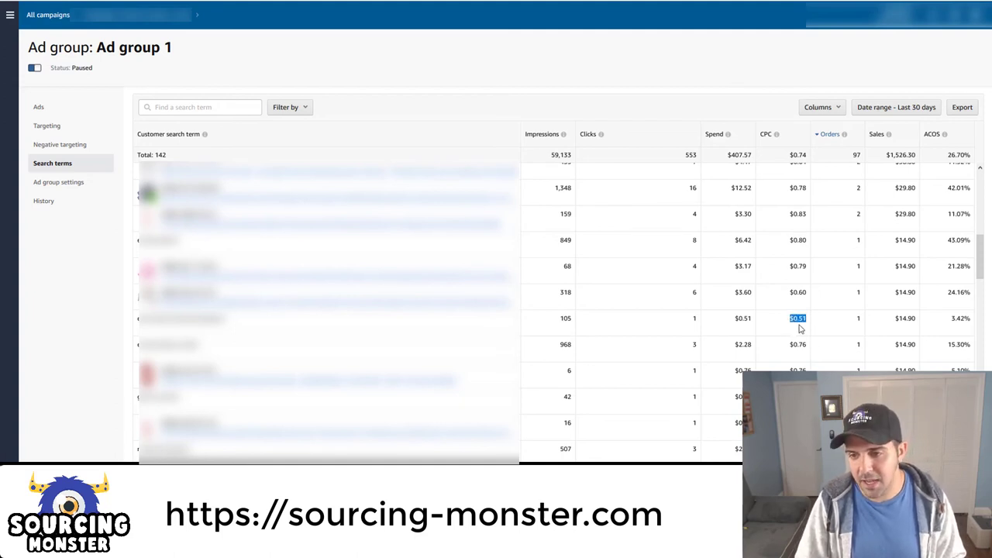
double_click(562, 316)
click(705, 317)
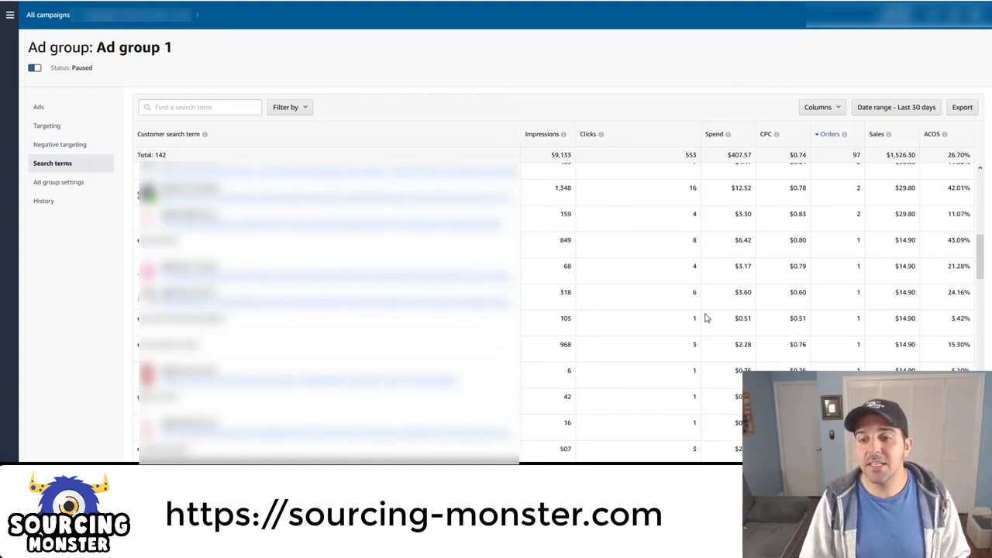
double_click(700, 317)
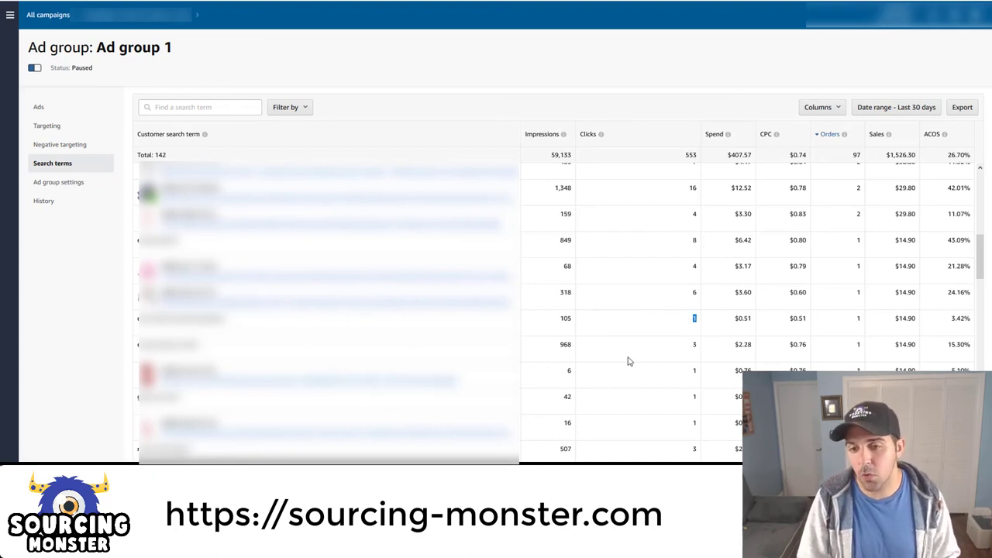
scroll(632, 347, up, 2)
scroll(631, 348, up, 3)
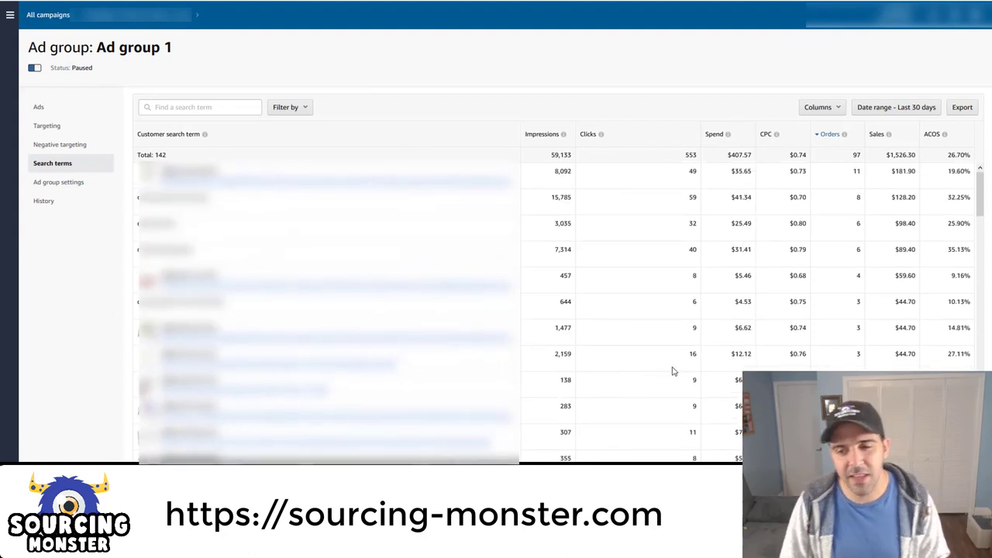